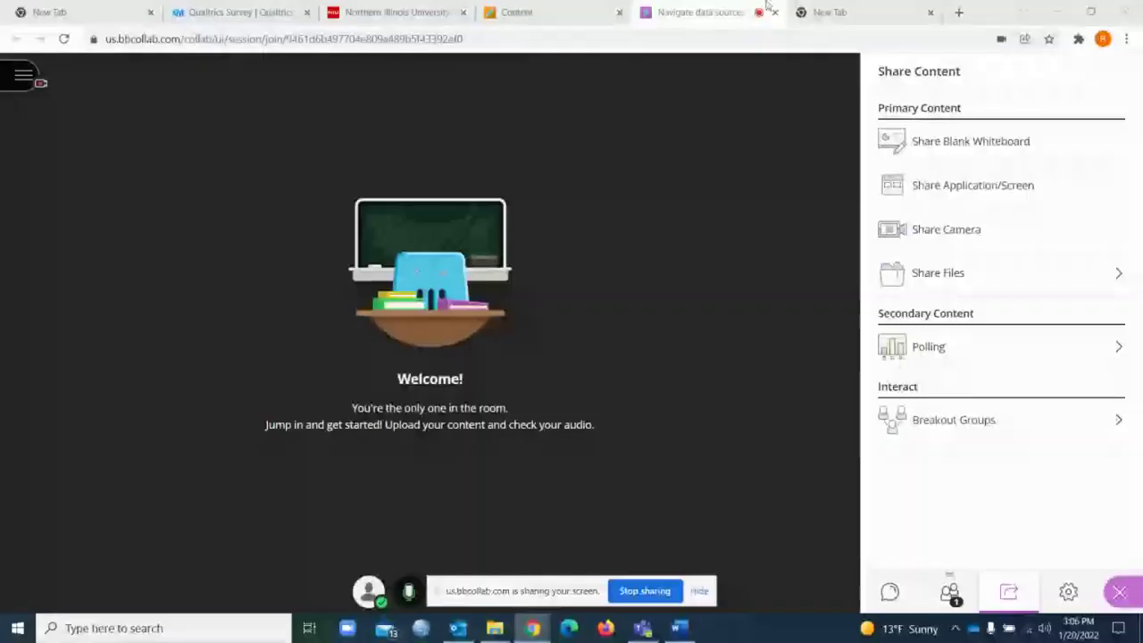
- Go to ICPSR's Find Data page in a new tab and enter 'e-cigarettes' as the search term
click(830, 11)
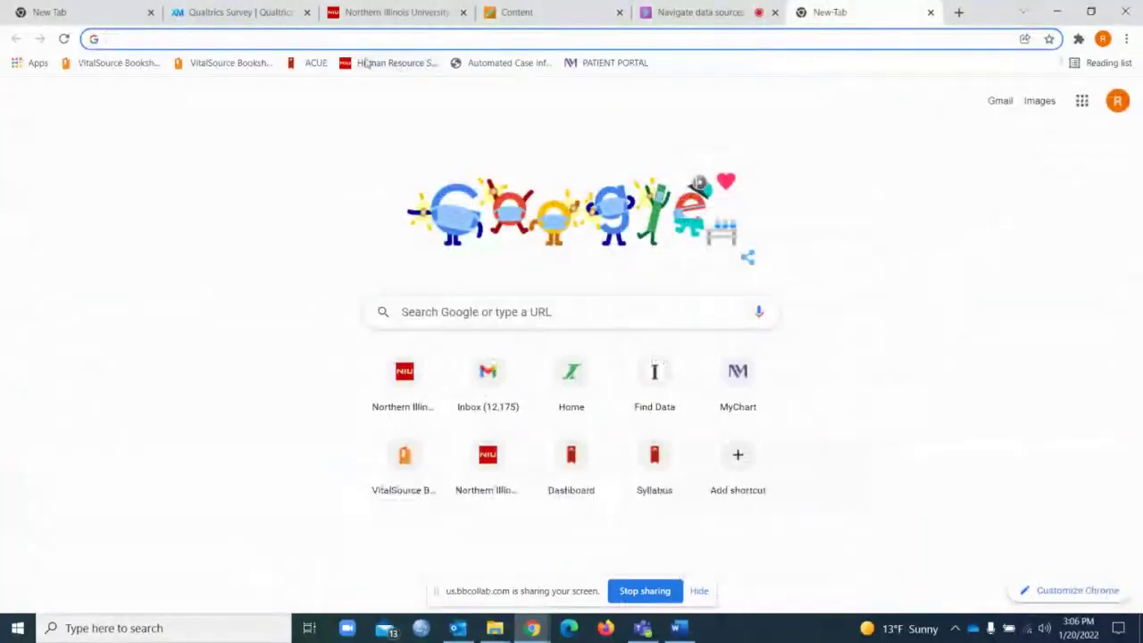
click(326, 40)
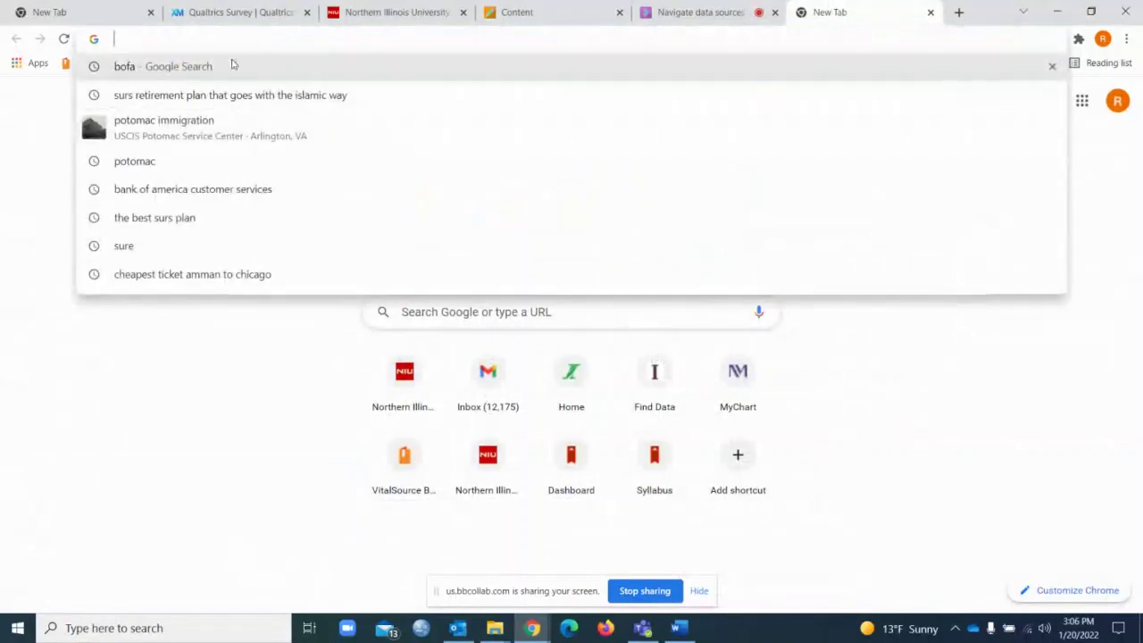
text(ICPSR.umich.edu/web/pages/ICPSR/index.html)
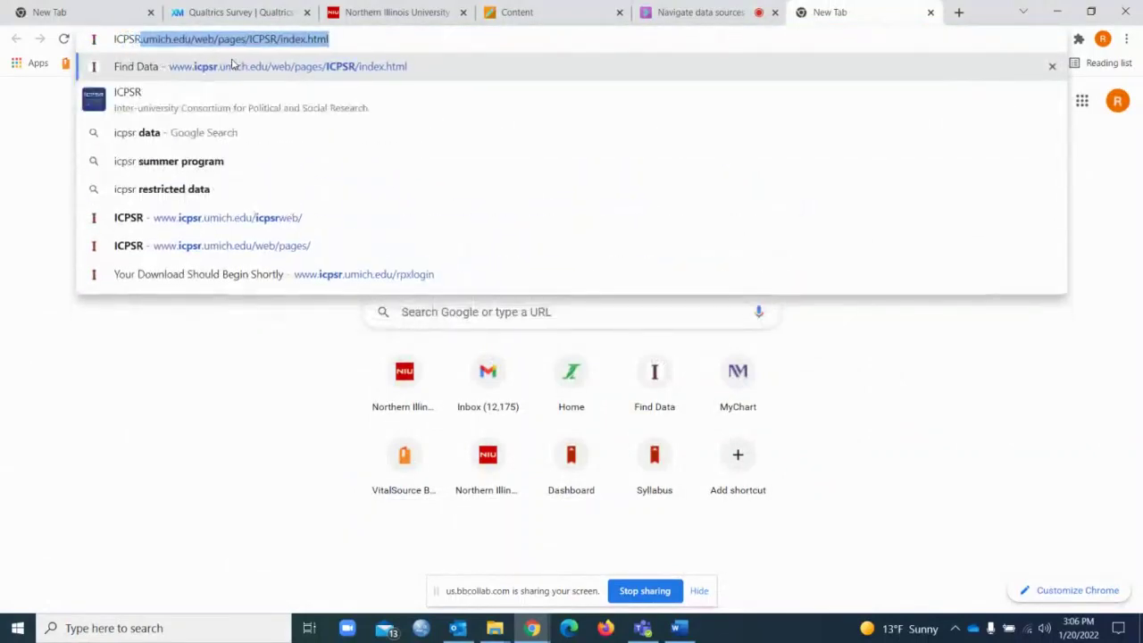
click(231, 65)
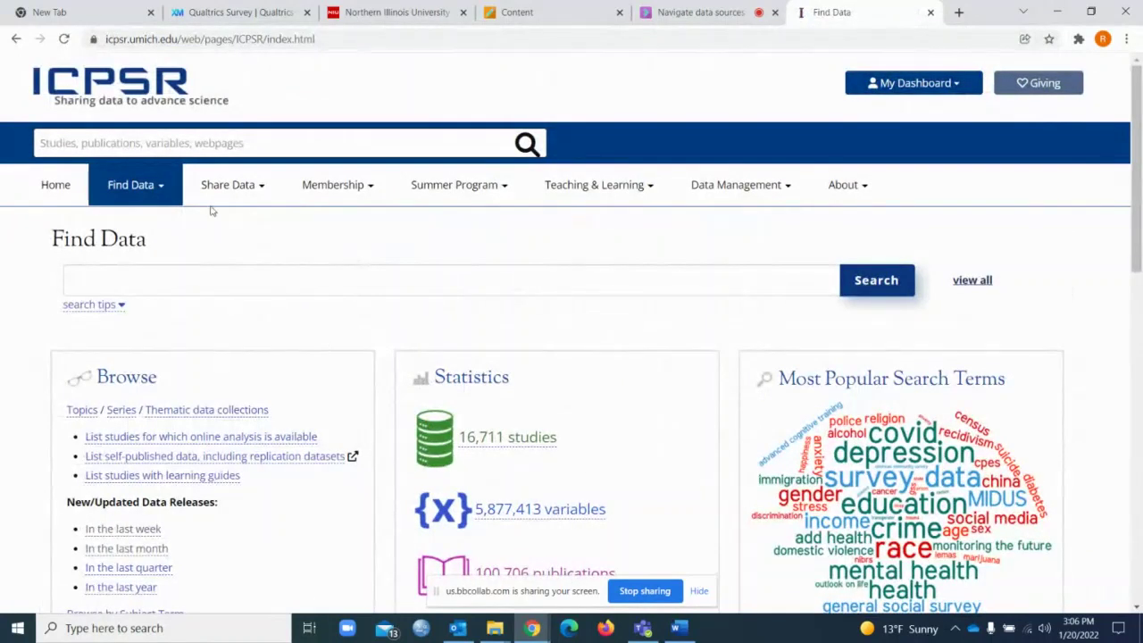
click(124, 284)
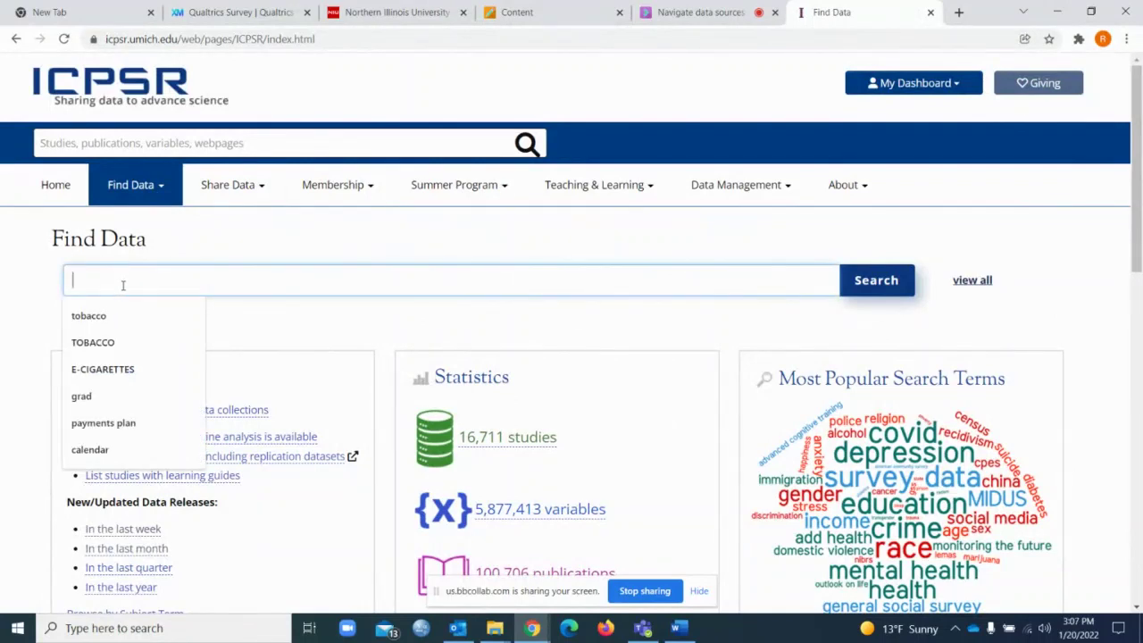
text(e-)
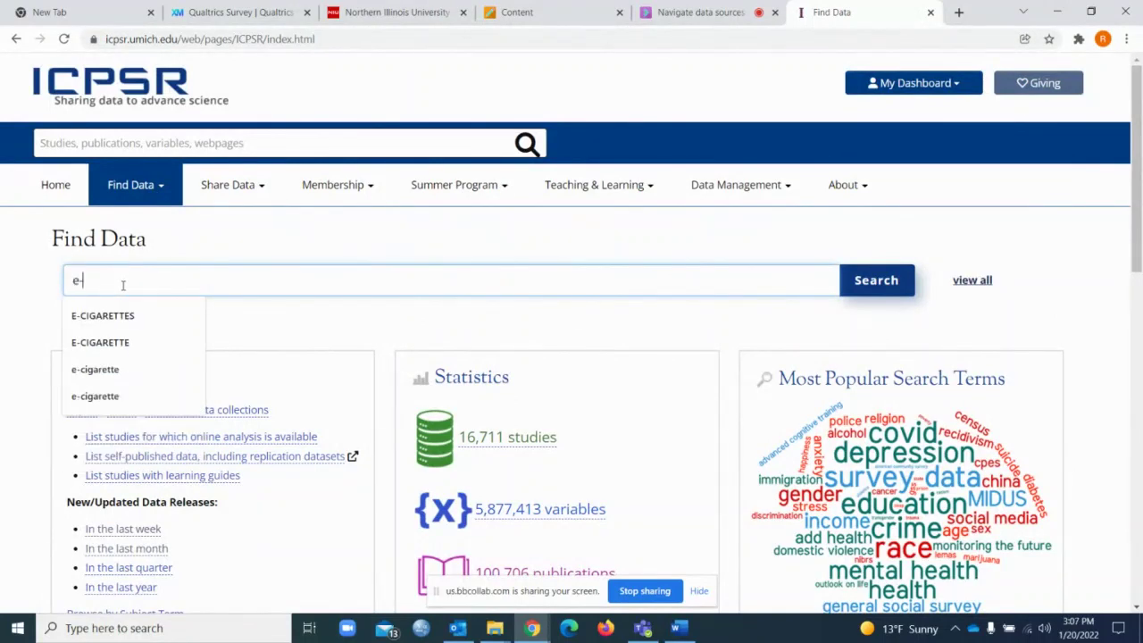
text(cigarettes)
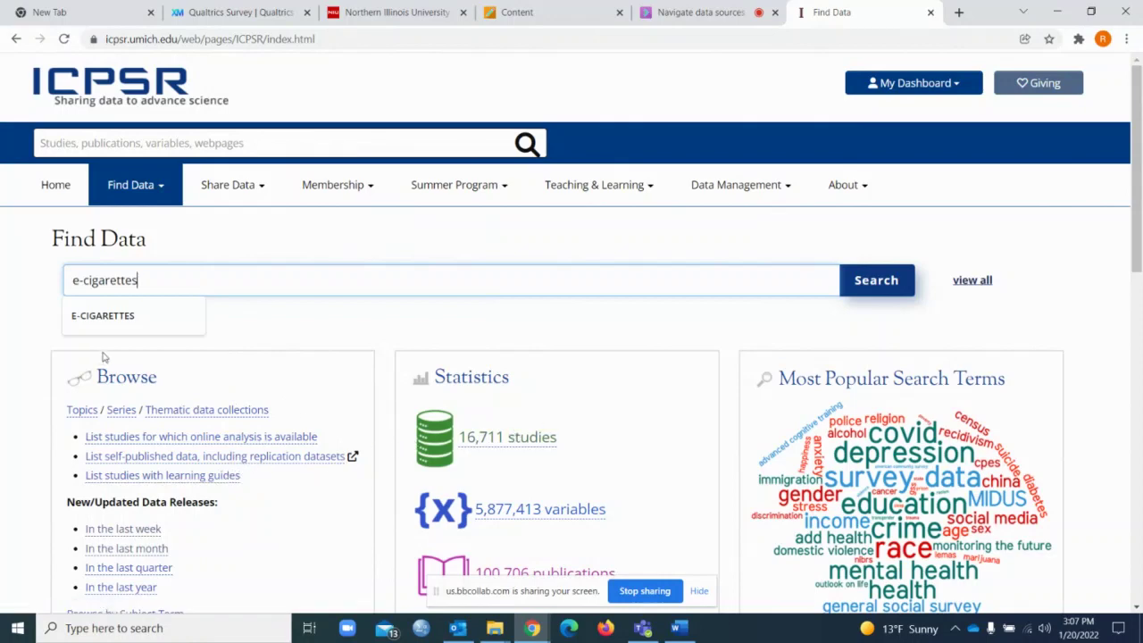
- Search for 'e-cigarettes', briefly apply the Public Use restriction filter, then remove it to list all 1,666 studies
click(866, 293)
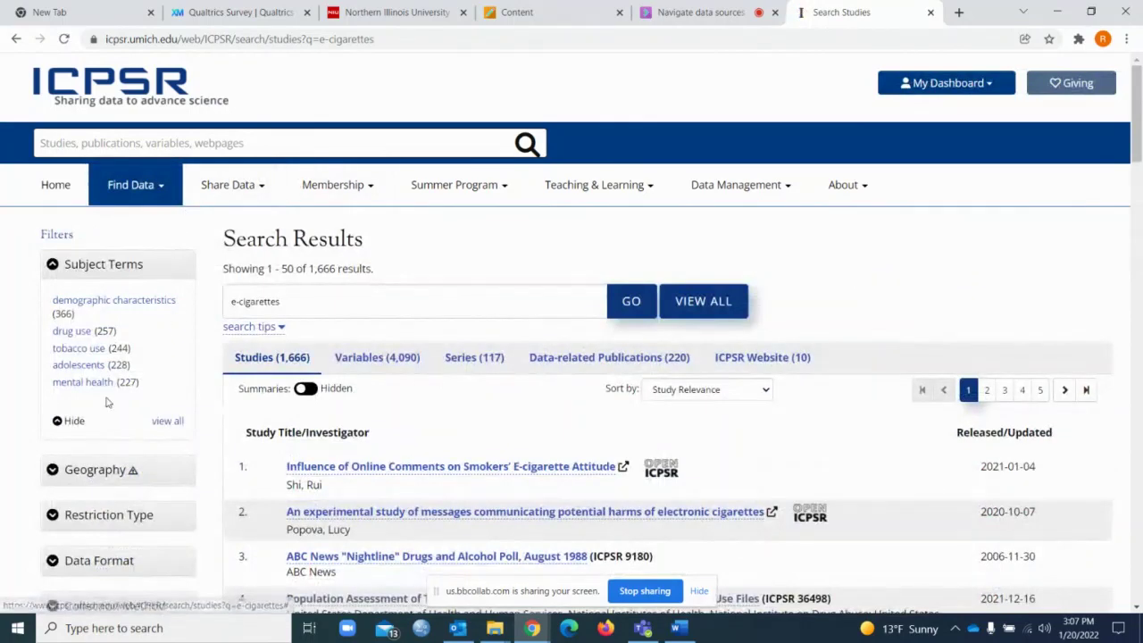
click(128, 521)
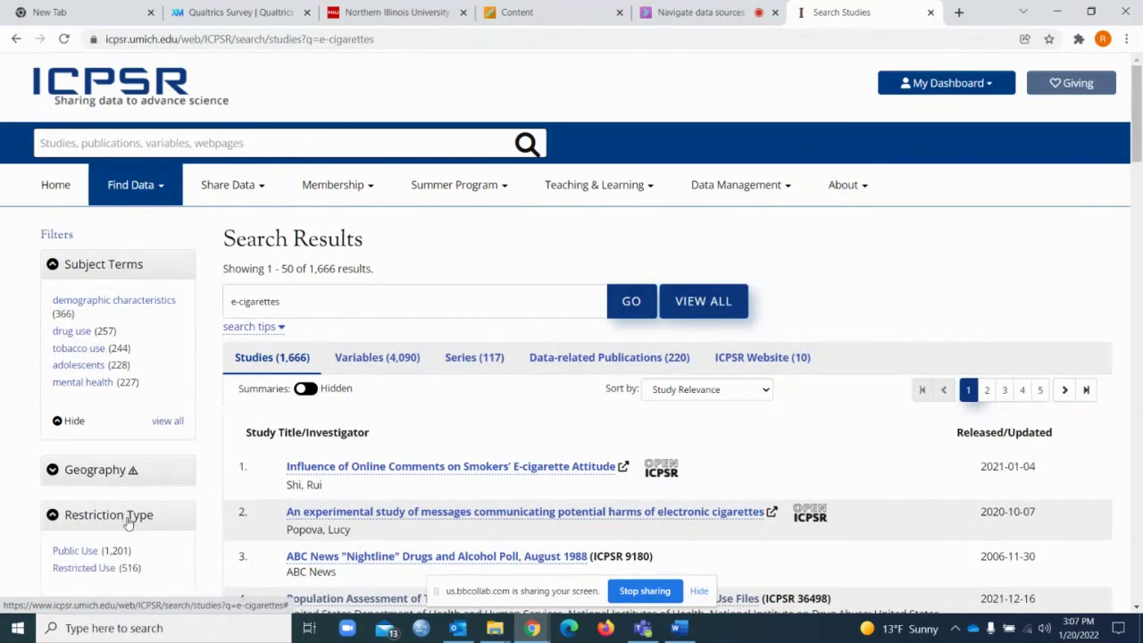
click(75, 551)
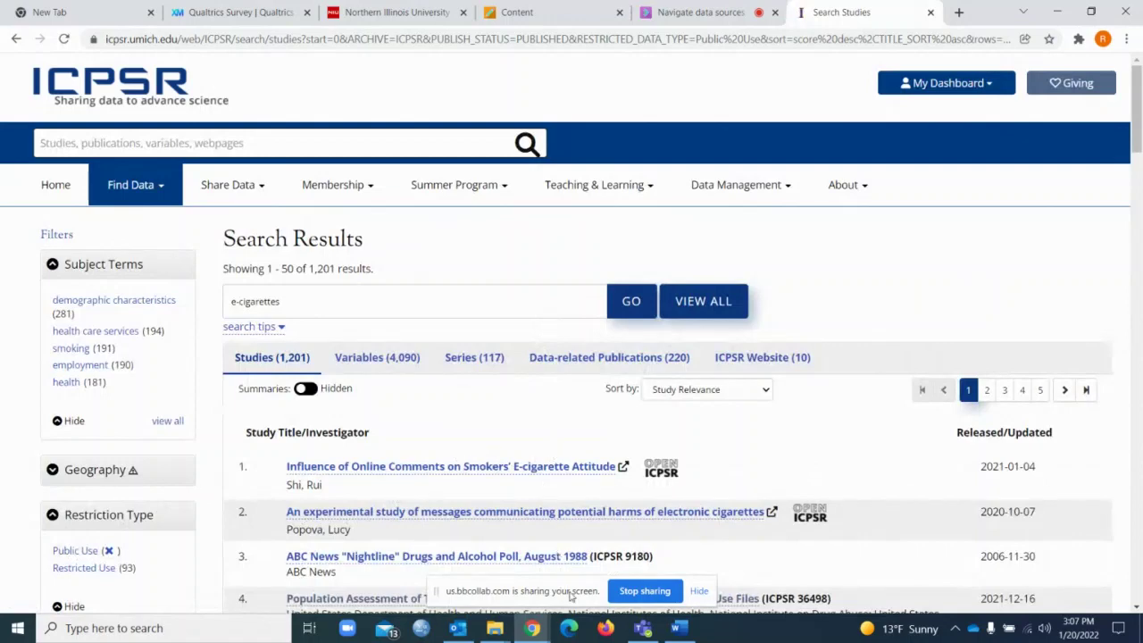
drag(1137, 141, 1138, 221)
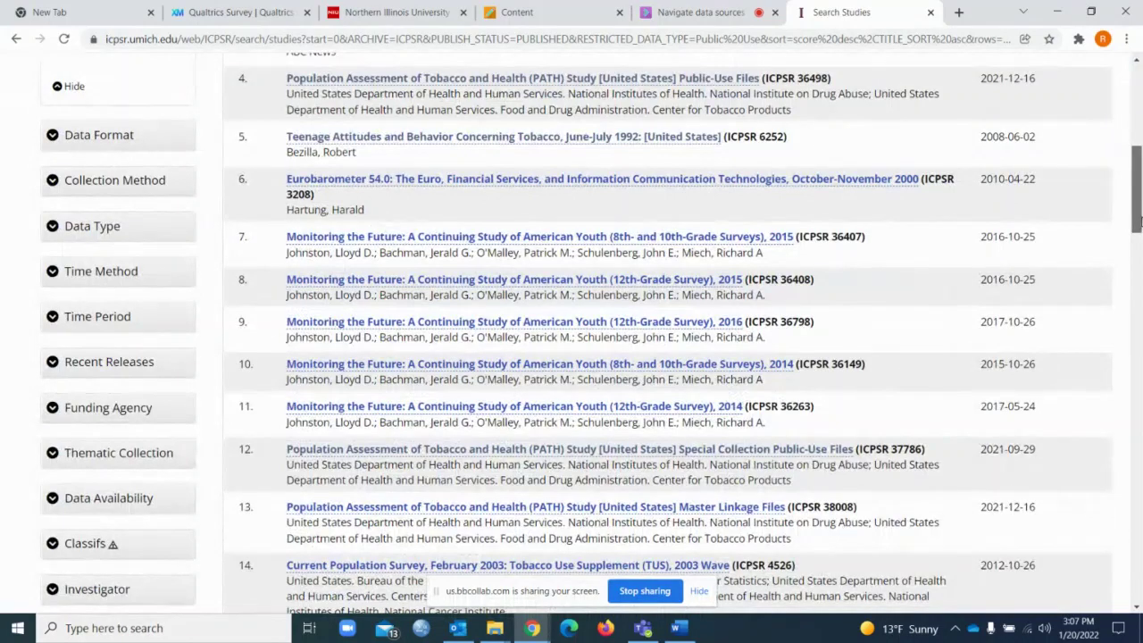
drag(1136, 222, 1136, 149)
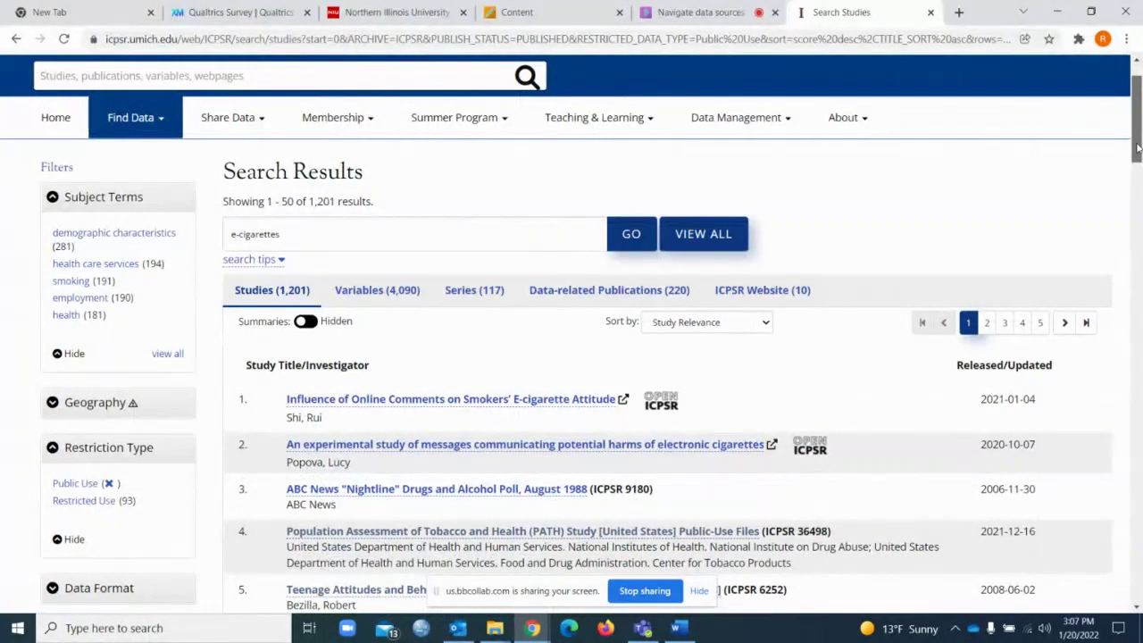
drag(1136, 149, 1137, 152)
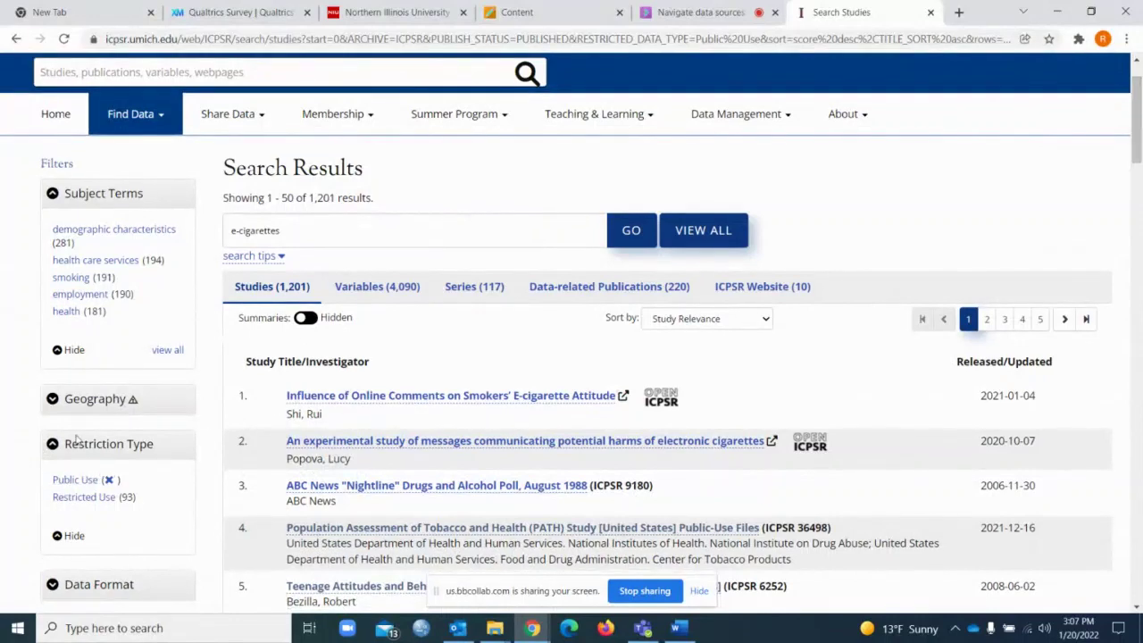
click(65, 487)
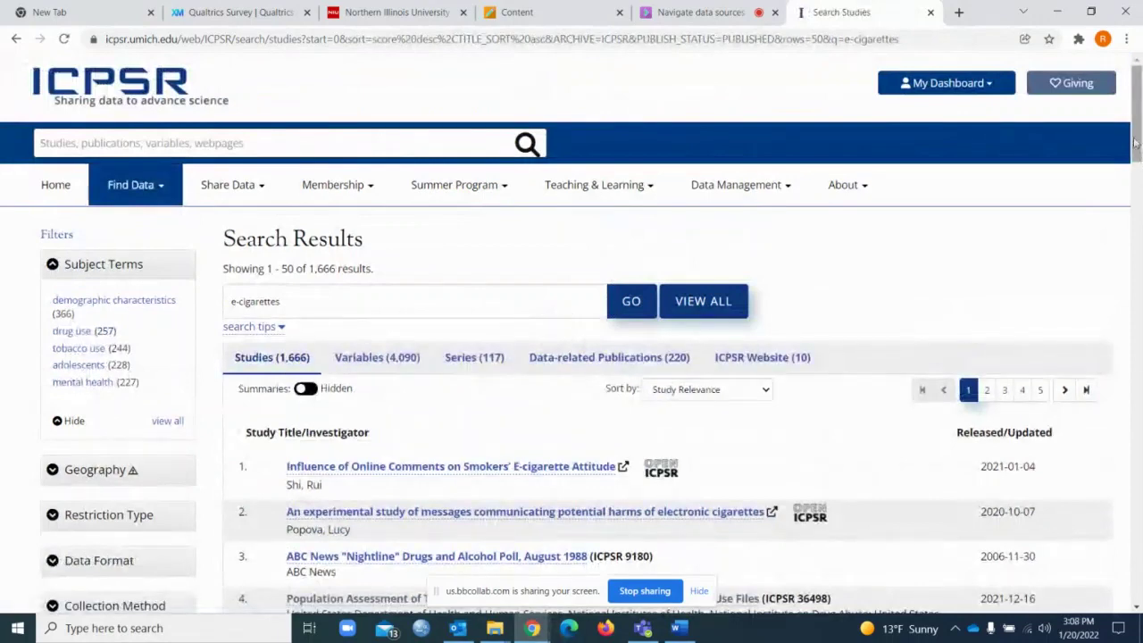
- Filter the results to SPSS data format and open the PATH Study Public-Use Files (ICPSR 36498) record
drag(1135, 140, 1136, 196)
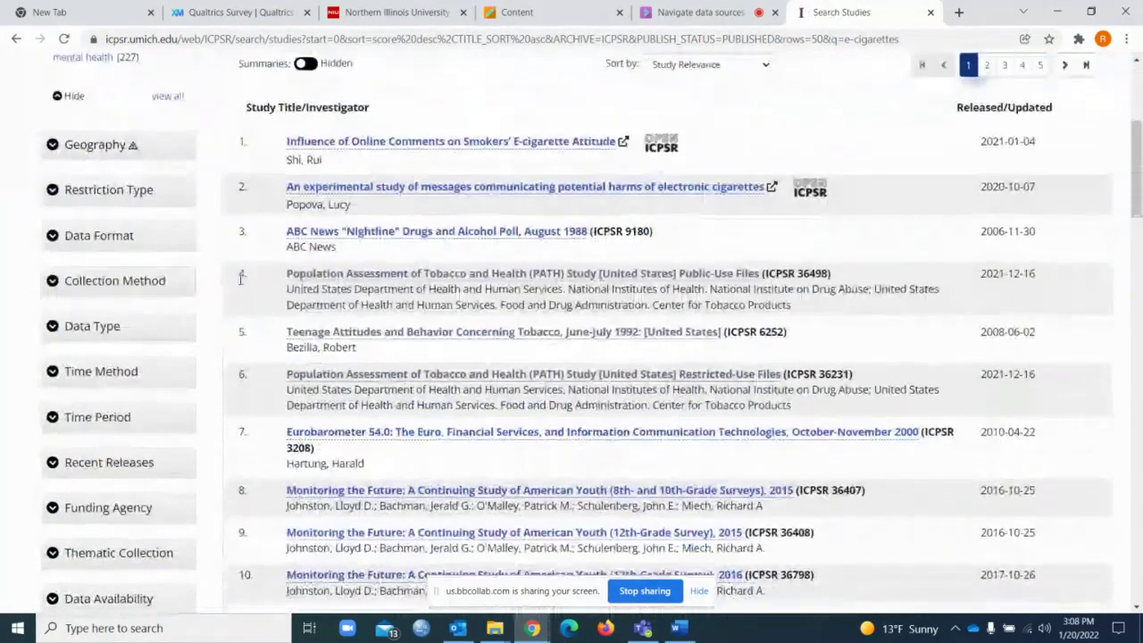
click(102, 238)
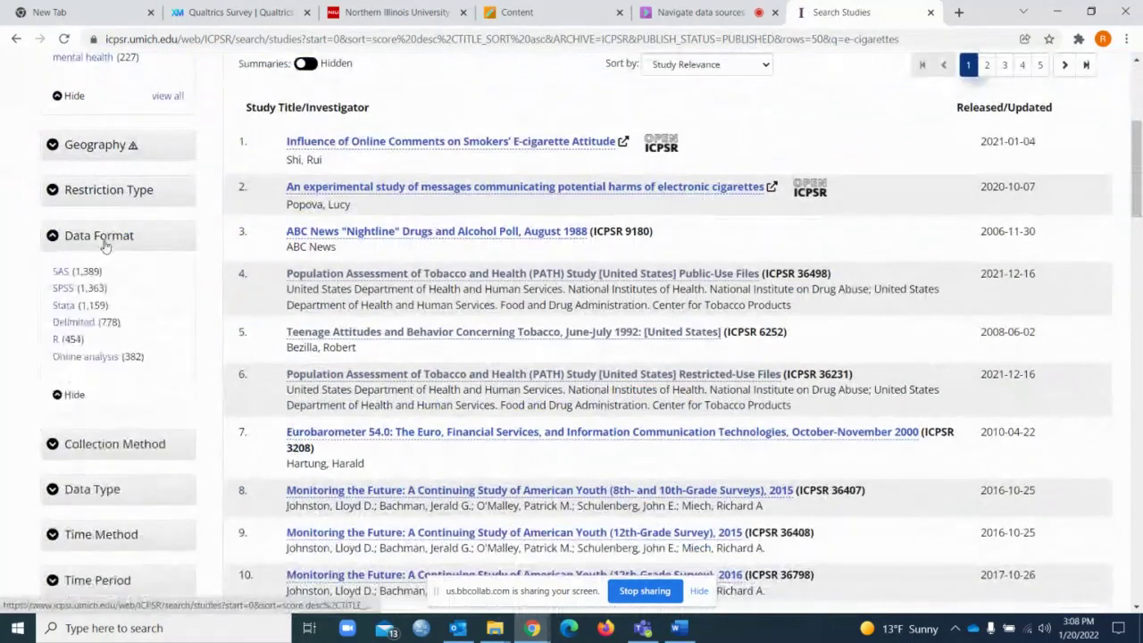
click(61, 289)
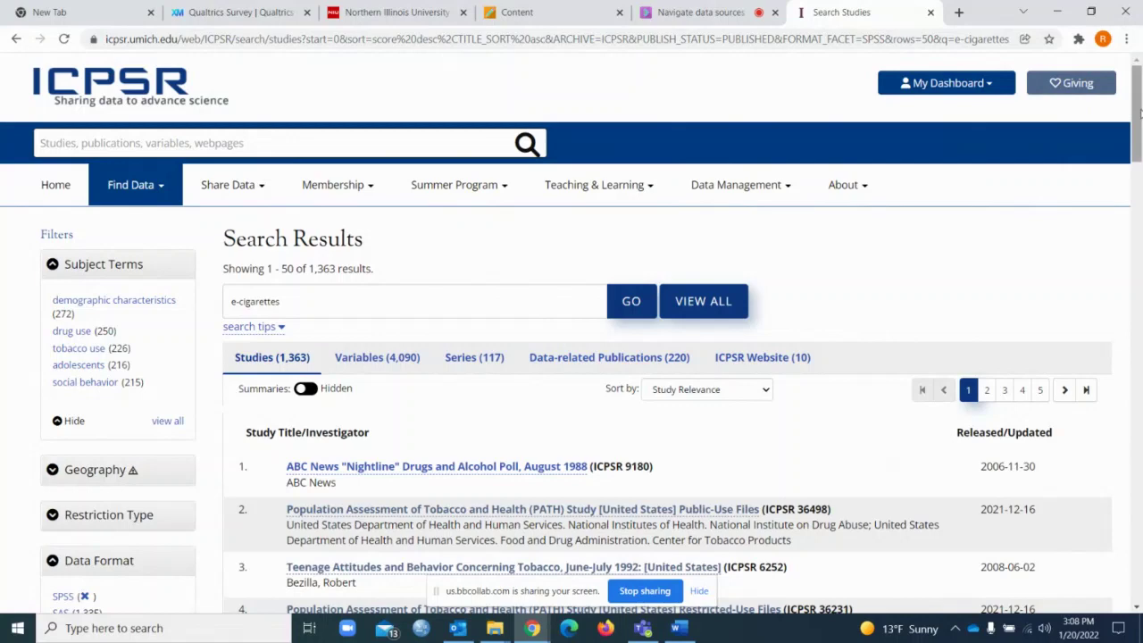
drag(1138, 111, 1139, 153)
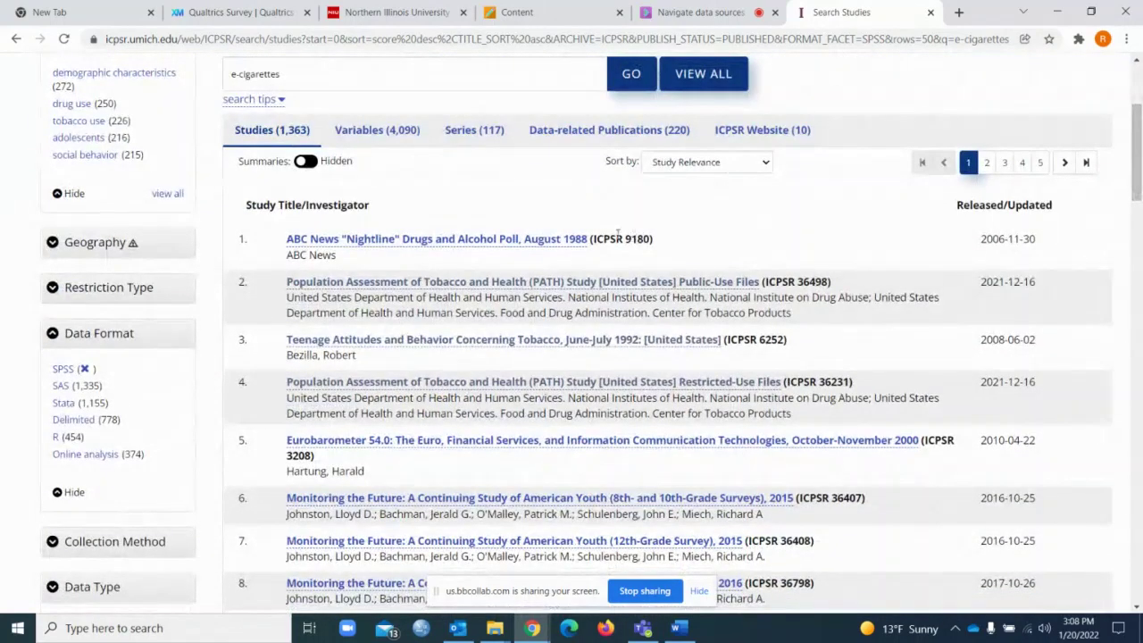
click(511, 284)
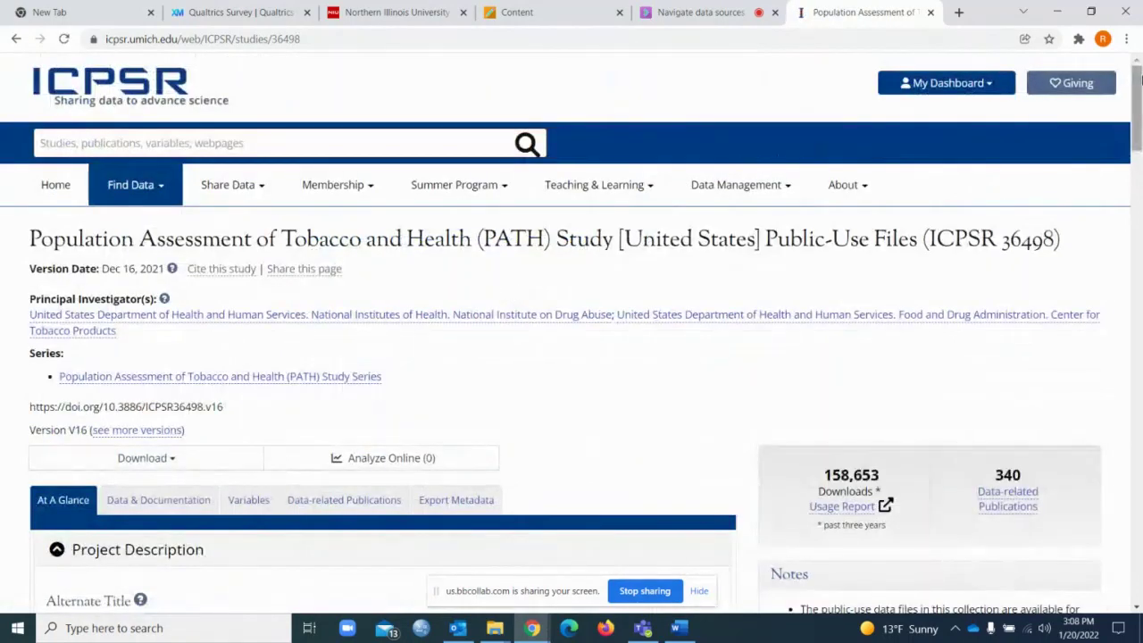
- Choose SPSS from the PATH study's Download format options
mouse_move(1138, 89)
mouse_down()
mouse_move(1139, 112)
mouse_move(1140, 85)
mouse_up()
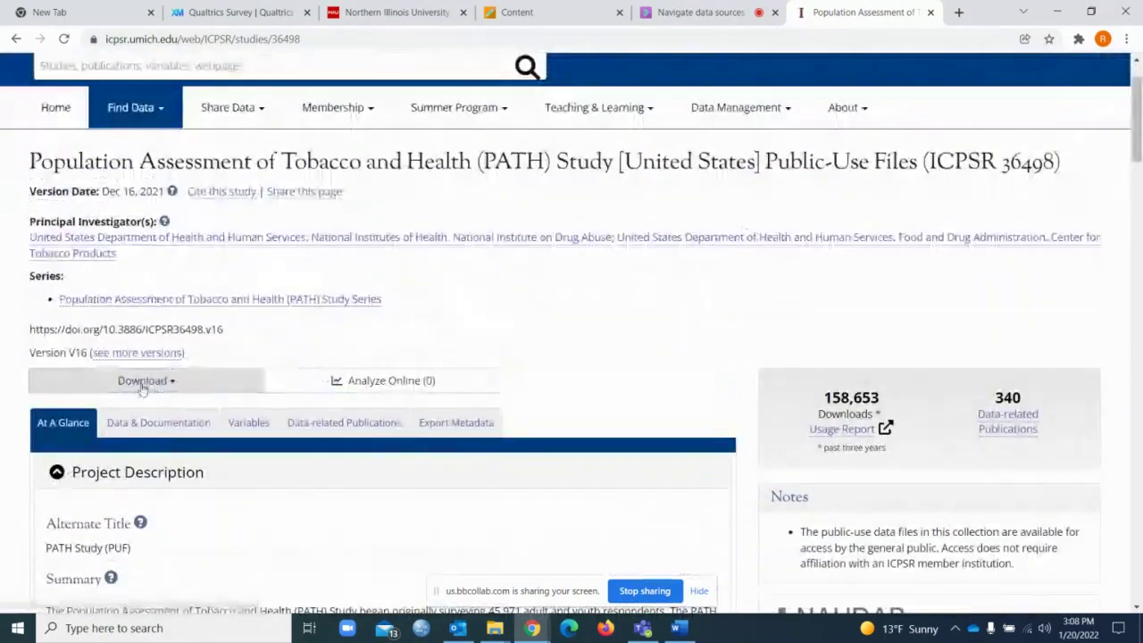
click(143, 382)
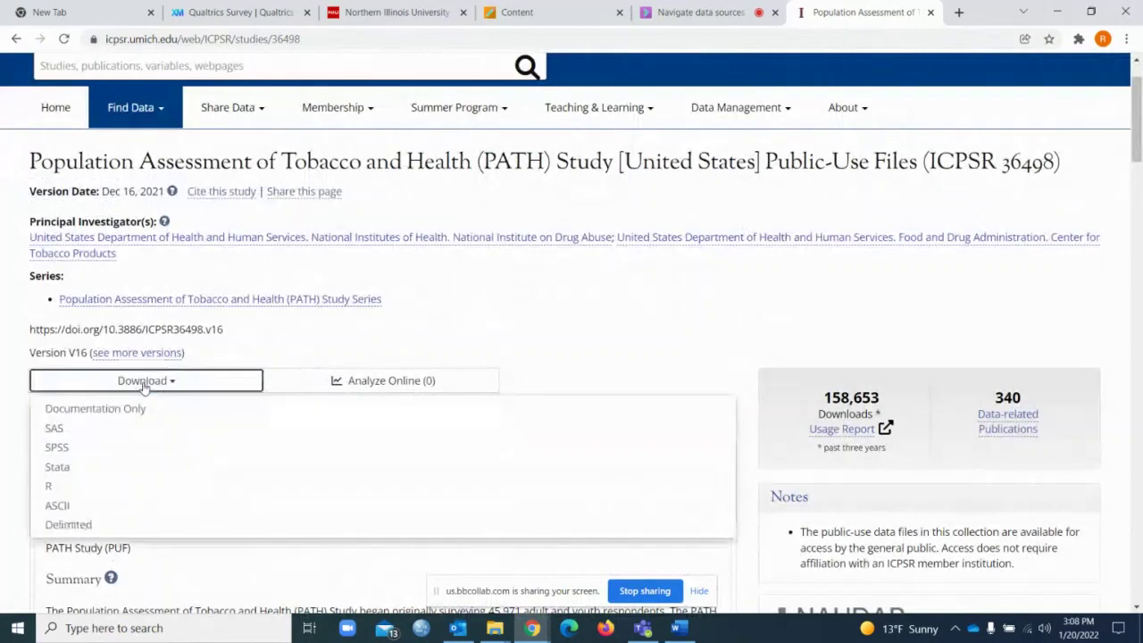
click(53, 449)
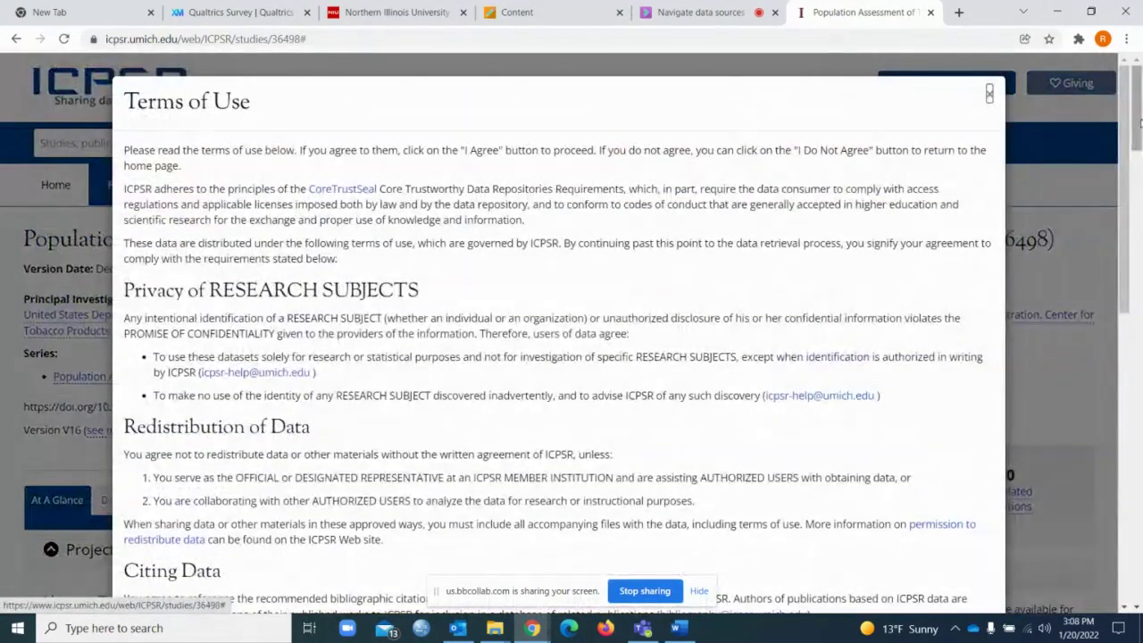
- Agree to the Terms of Use to start downloading ICPSR_36498-V16 (1).zip
drag(1123, 146, 1101, 451)
click(905, 561)
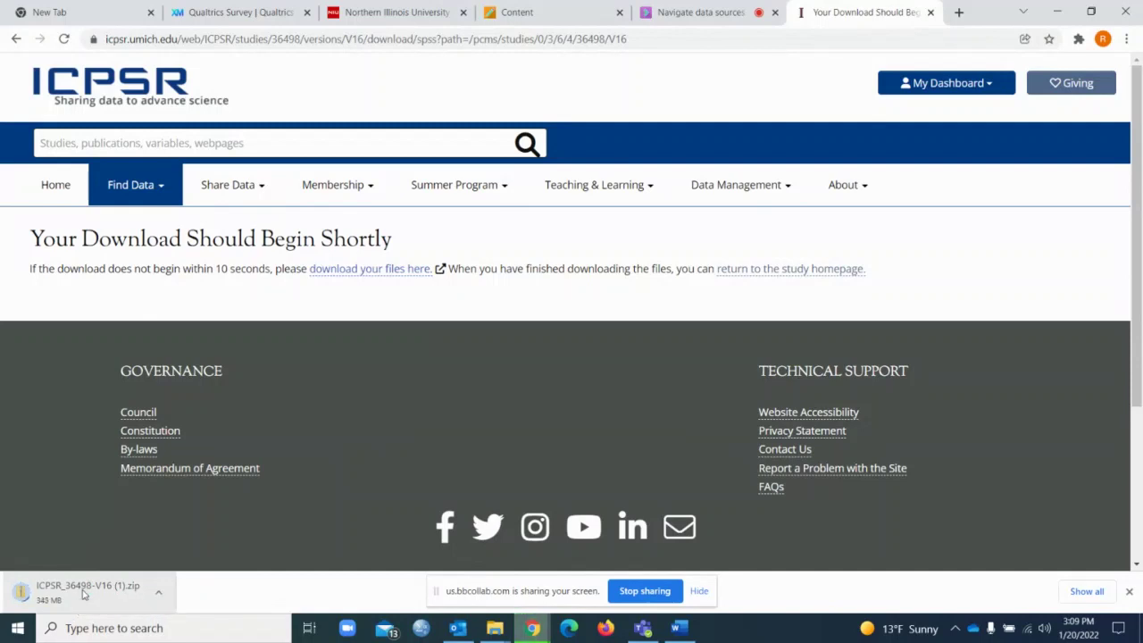
- Open the finished ICPSR_36498-V16 (1).zip download in File Explorer
click(83, 593)
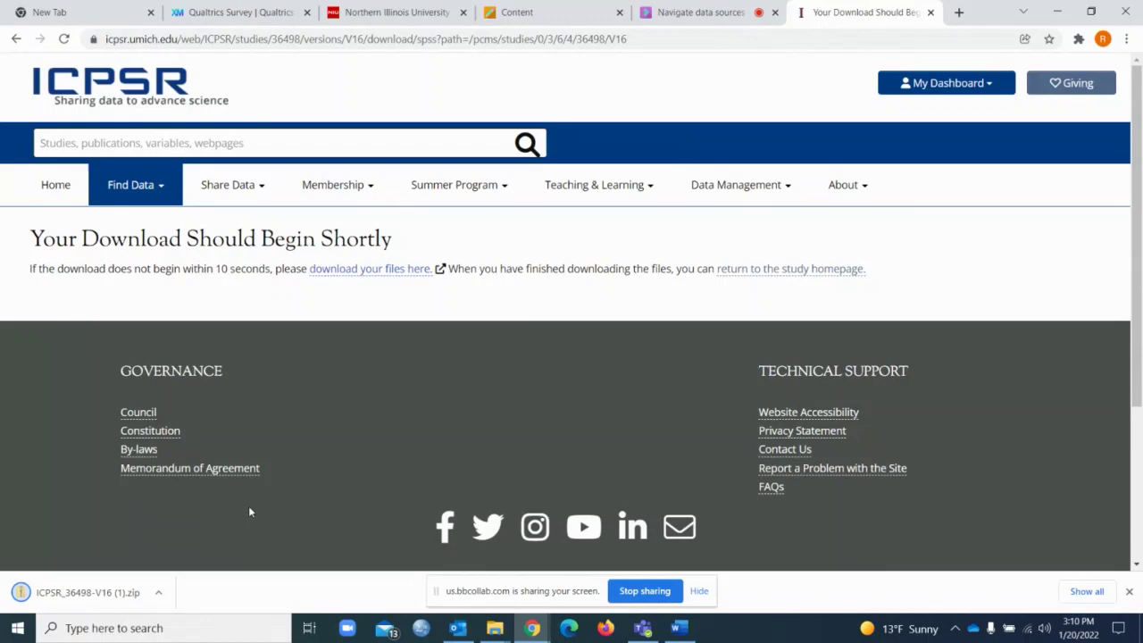
click(90, 598)
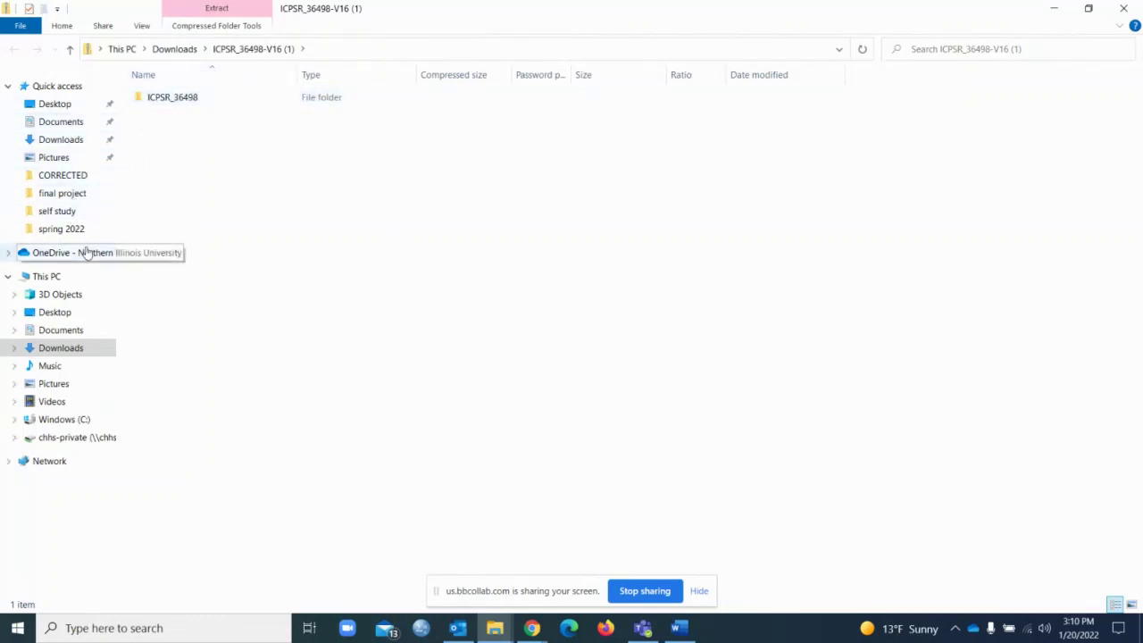
- Open the ICPSR_36498 folder inside the archive, then its DS1001 data folder
double_click(167, 100)
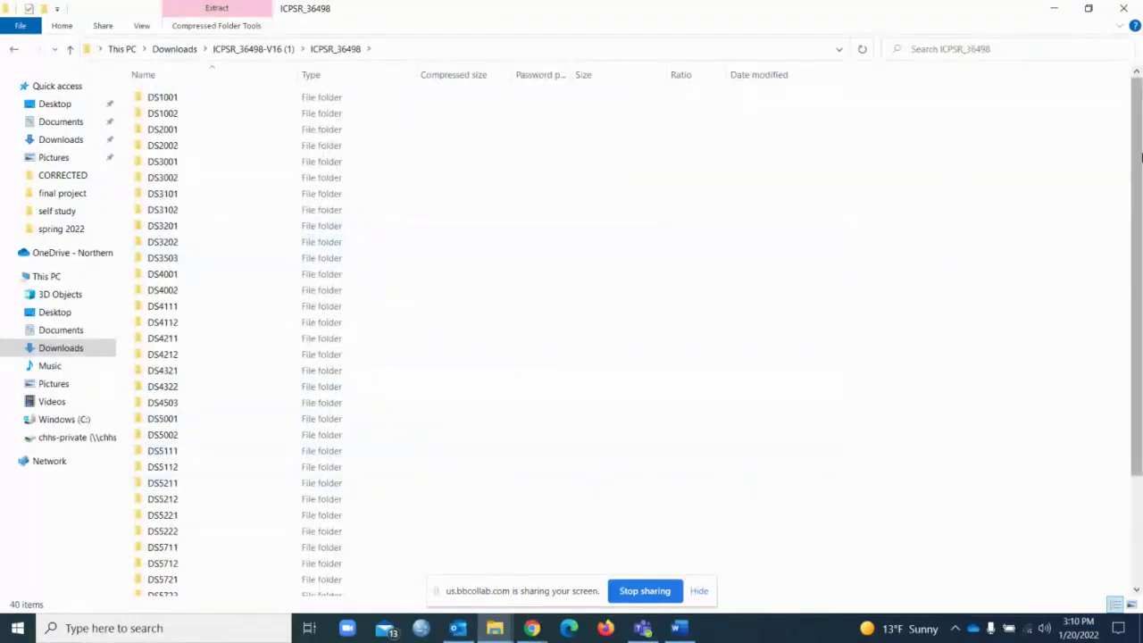
drag(1134, 159, 1113, 334)
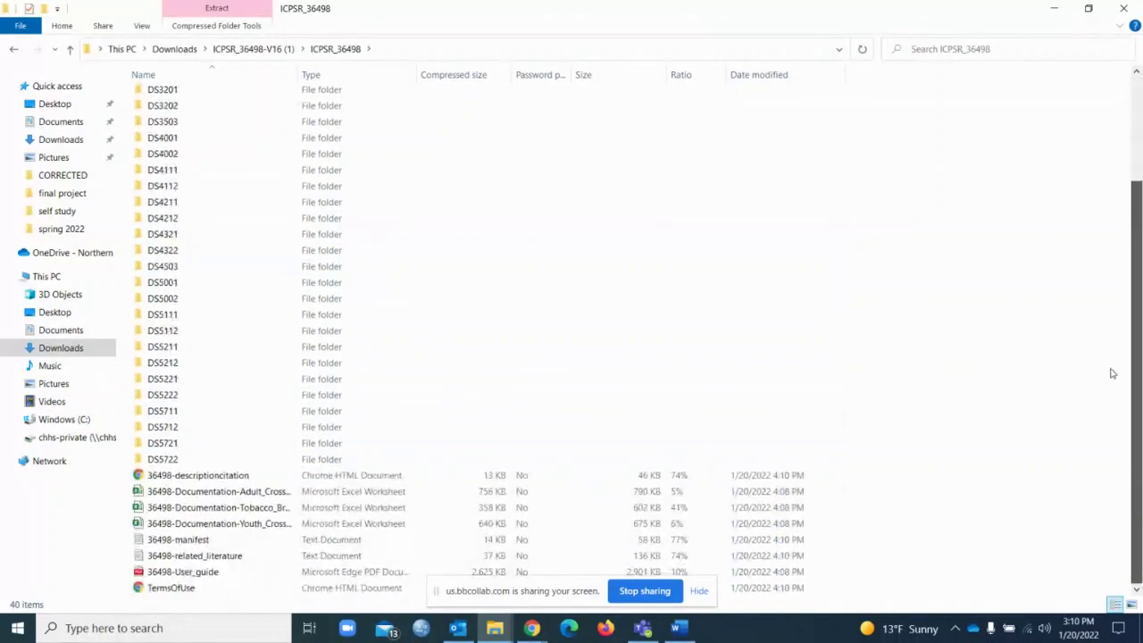
drag(1119, 268, 1131, 103)
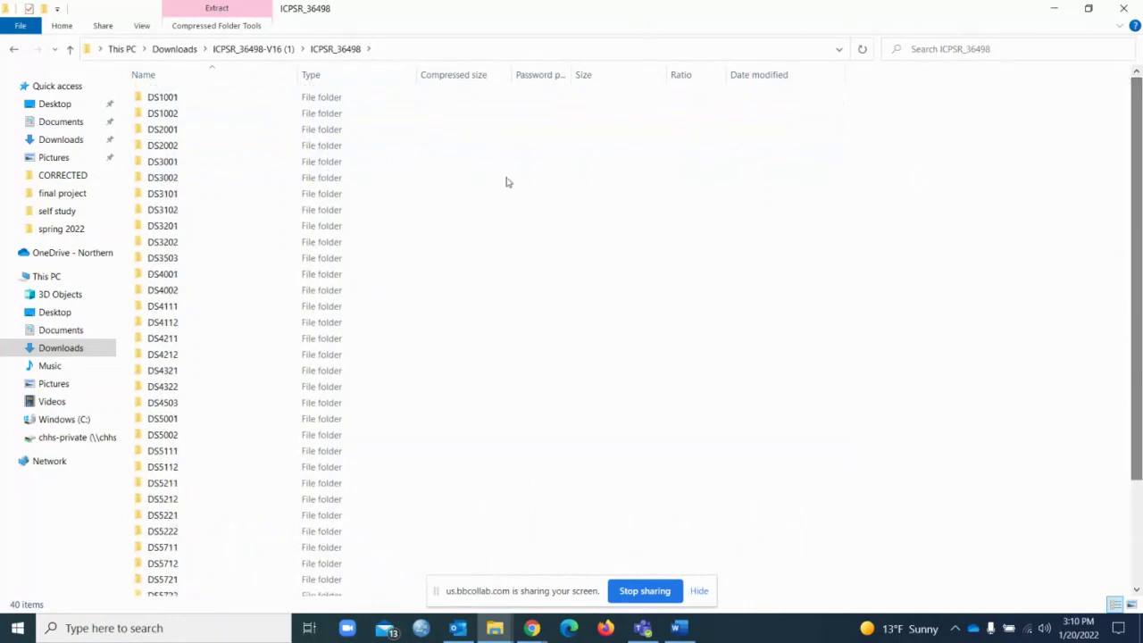
double_click(155, 99)
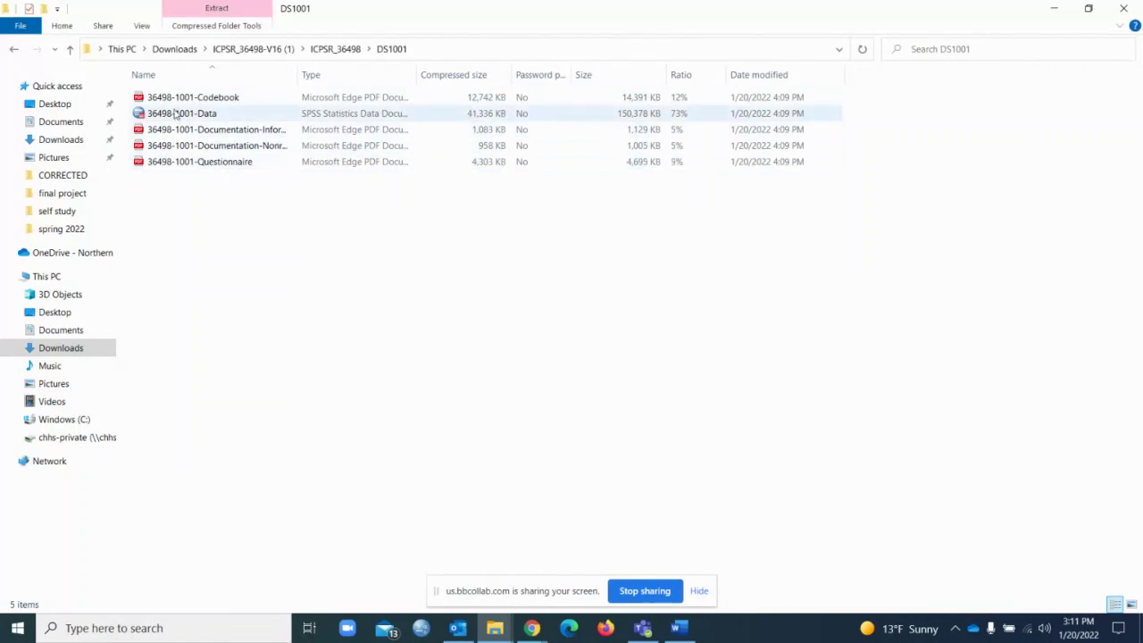
- Open the 36498-1001-Data SPSS file from the DS1001 folder
click(204, 118)
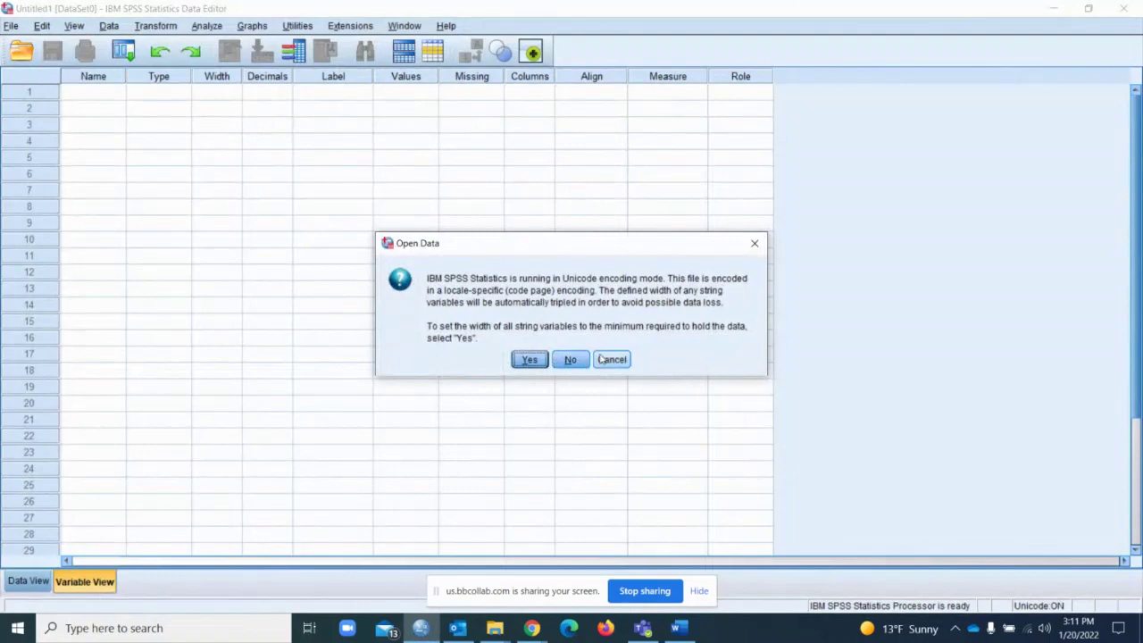
- Accept minimum string widths, widen the Label column, and view the 36498-1001-Data case values in Data View
click(529, 359)
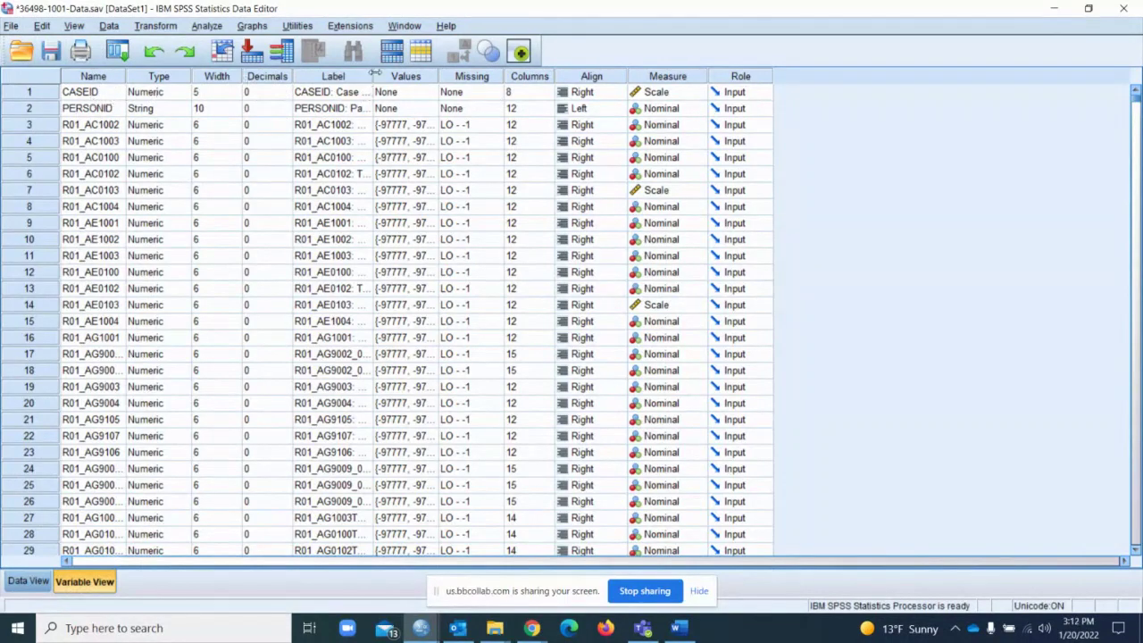
drag(373, 75, 554, 75)
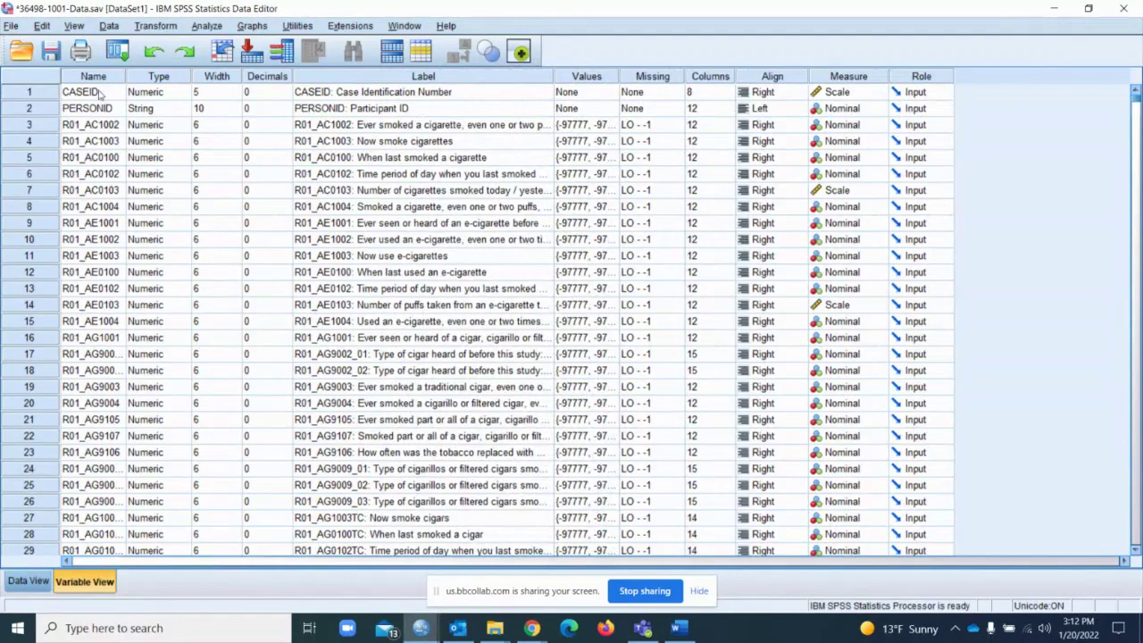
double_click(54, 99)
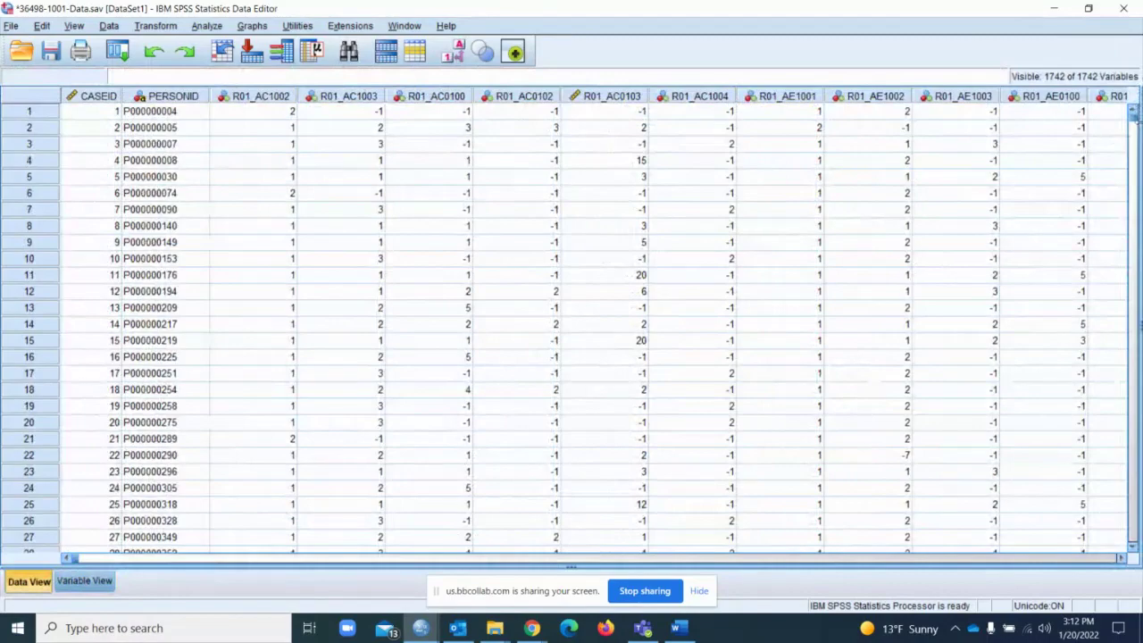
drag(1136, 121, 1135, 537)
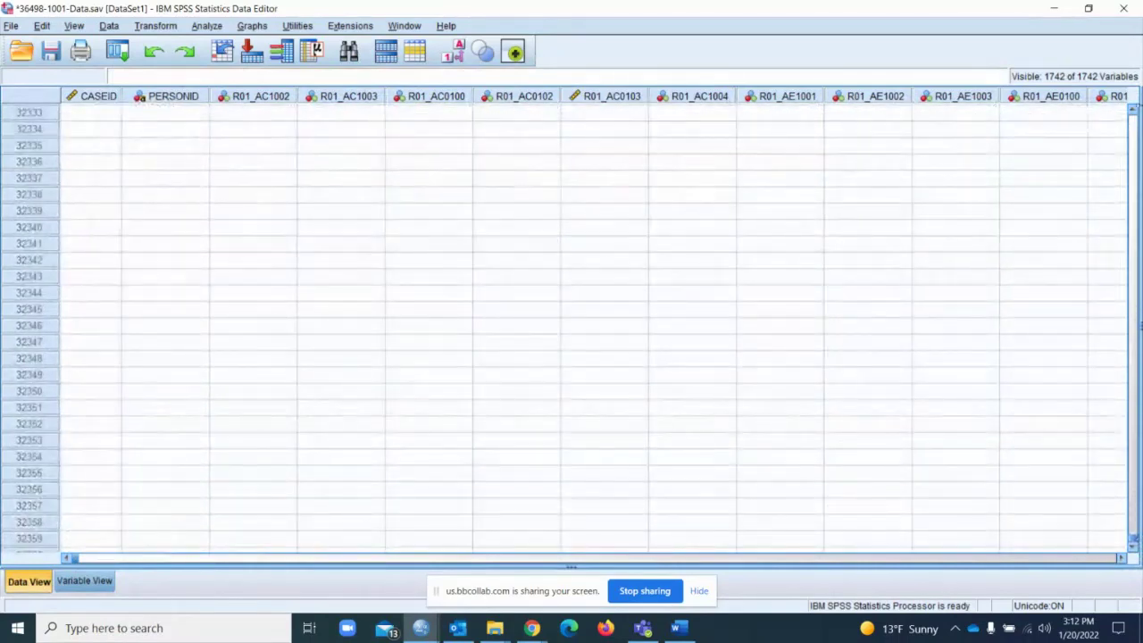
scroll(1136, 108, up, 1)
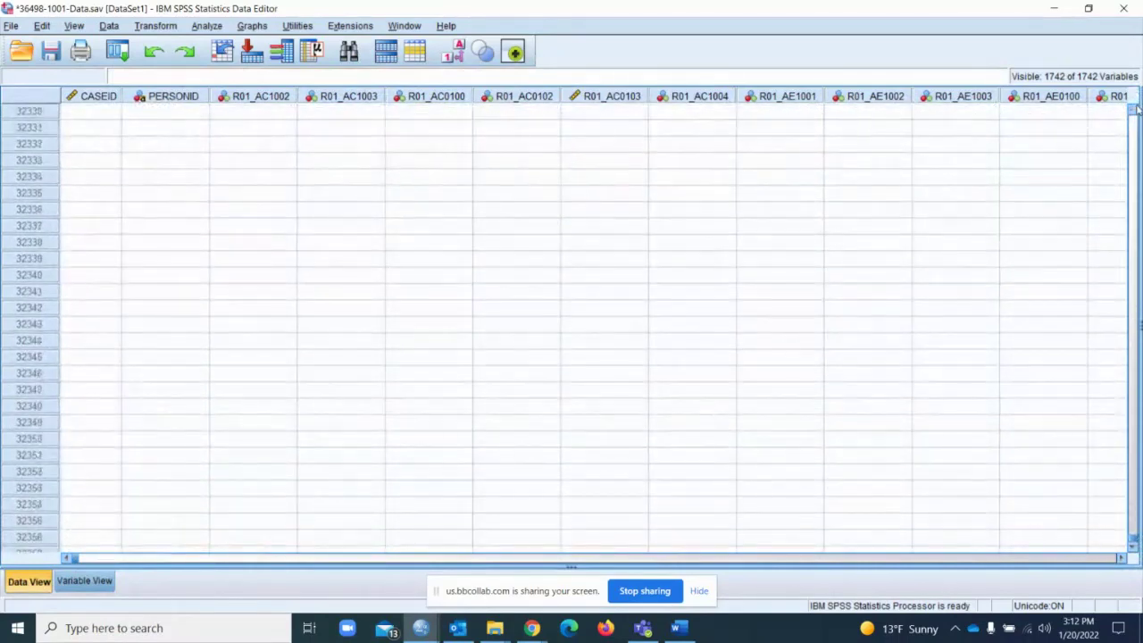
scroll(1135, 108, up, 4)
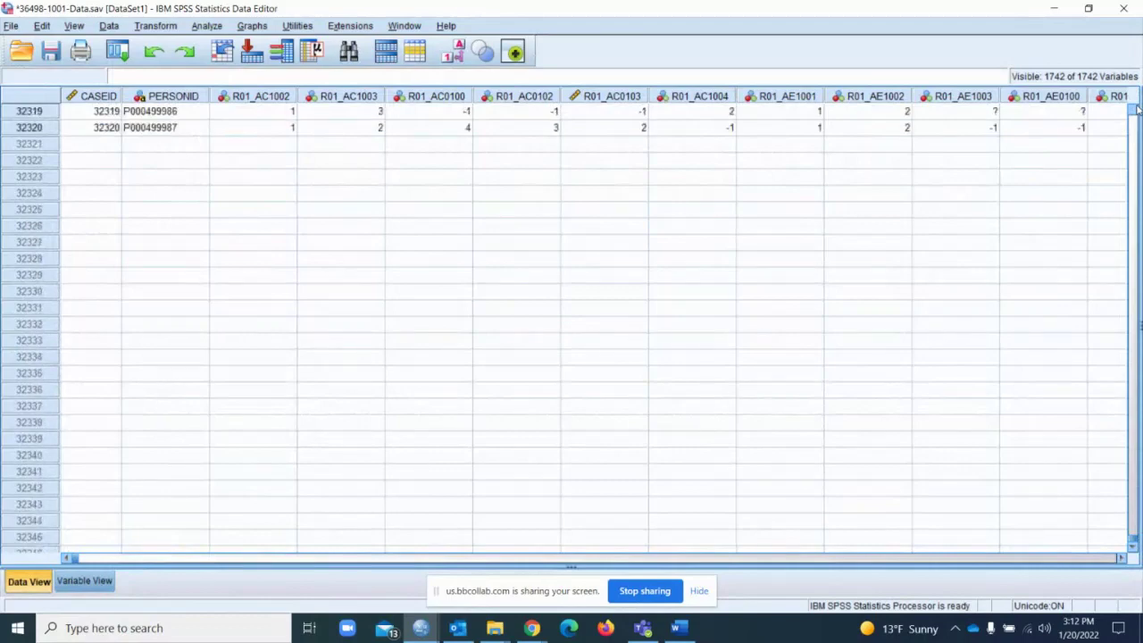
scroll(1136, 108, up, 3)
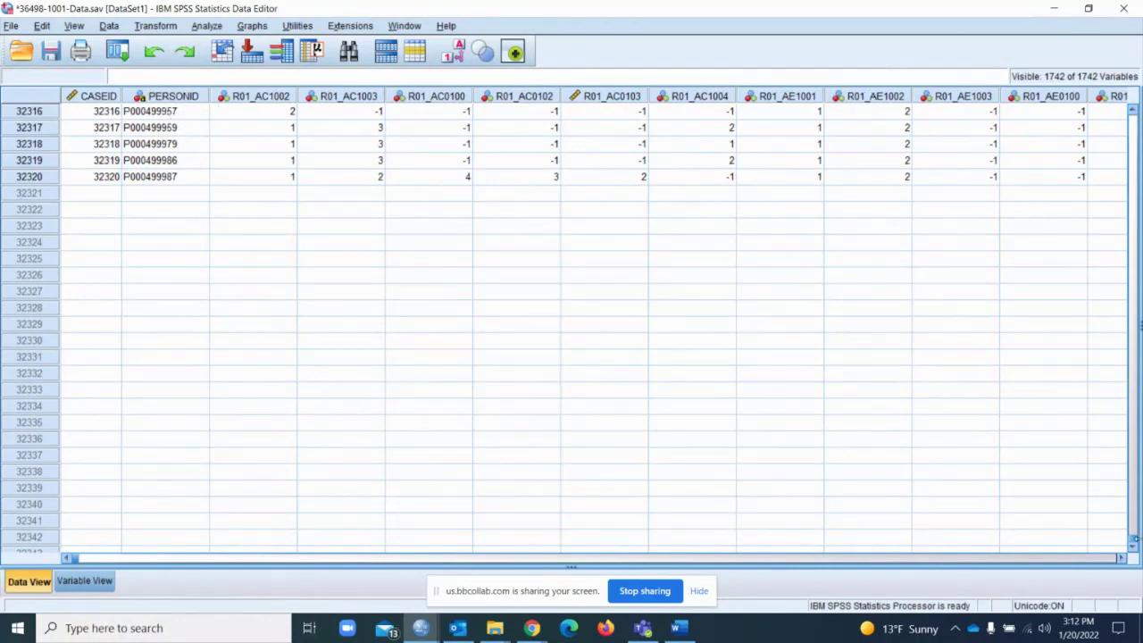
mouse_move(1135, 545)
mouse_down()
mouse_move(1120, 174)
mouse_move(1100, 116)
mouse_up()
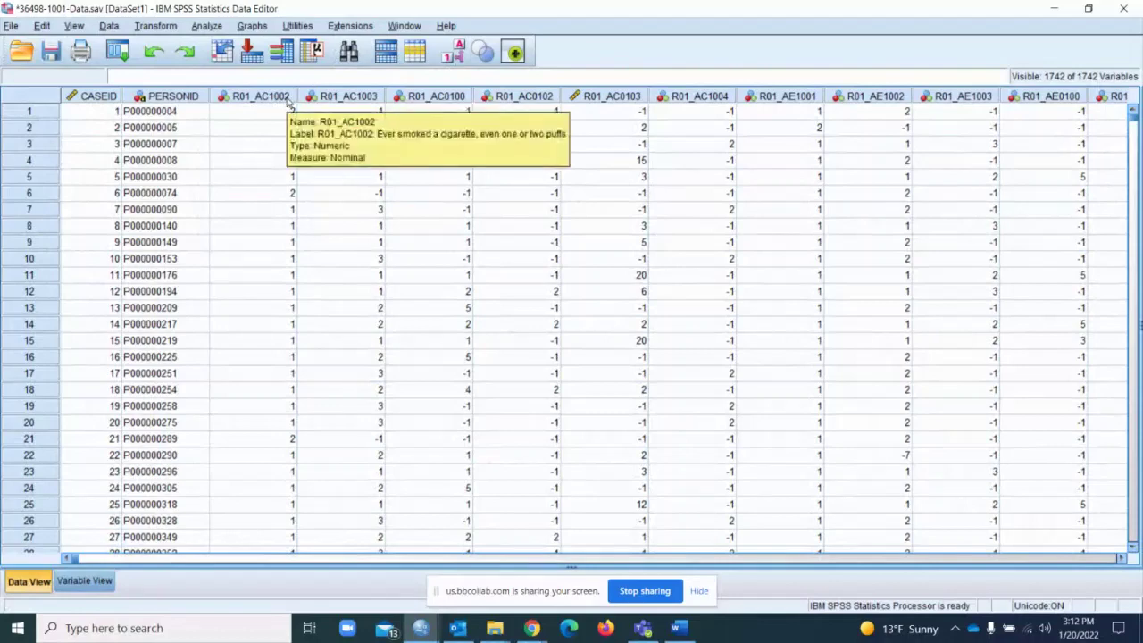
- Show R01_AC1002 in Variable View with a wider Label column and display its value labels
double_click(288, 97)
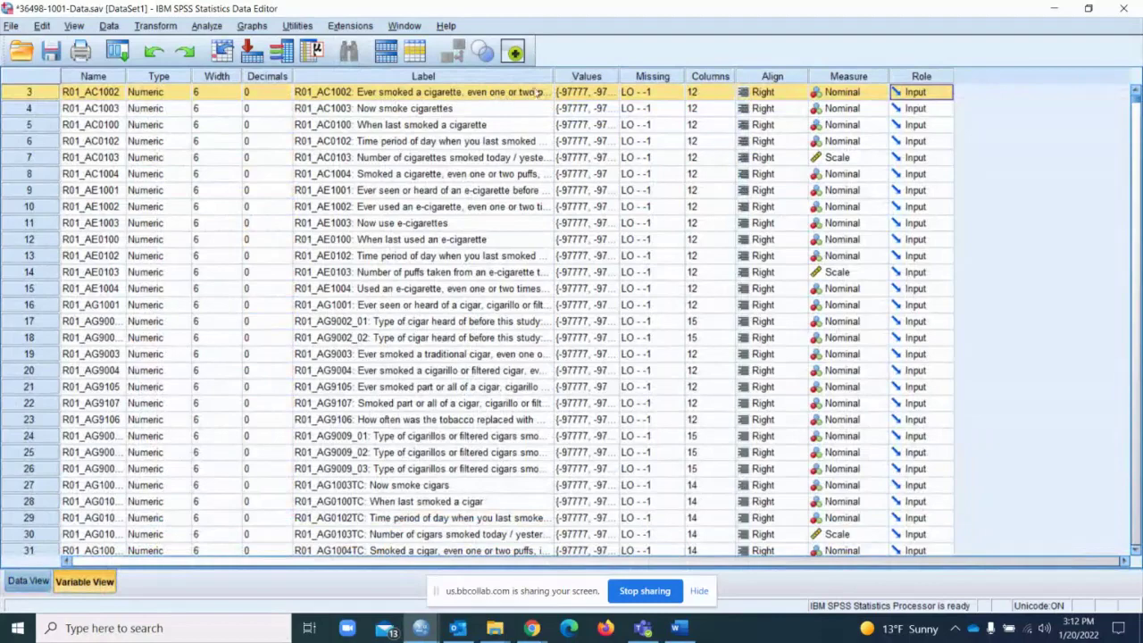
drag(554, 73, 603, 72)
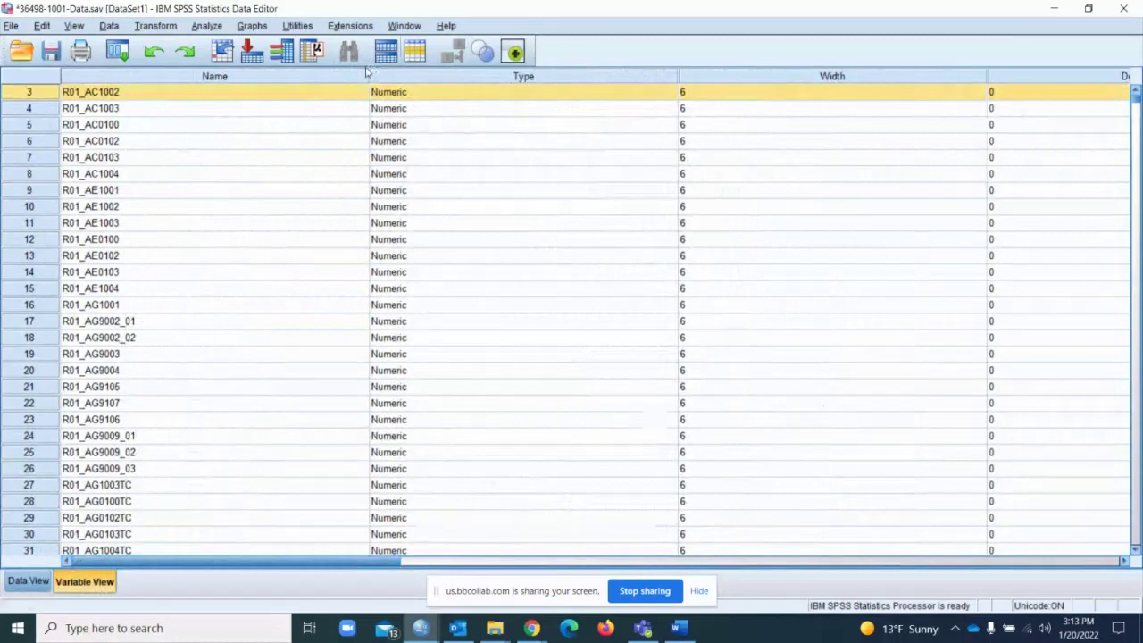
drag(368, 75, 202, 75)
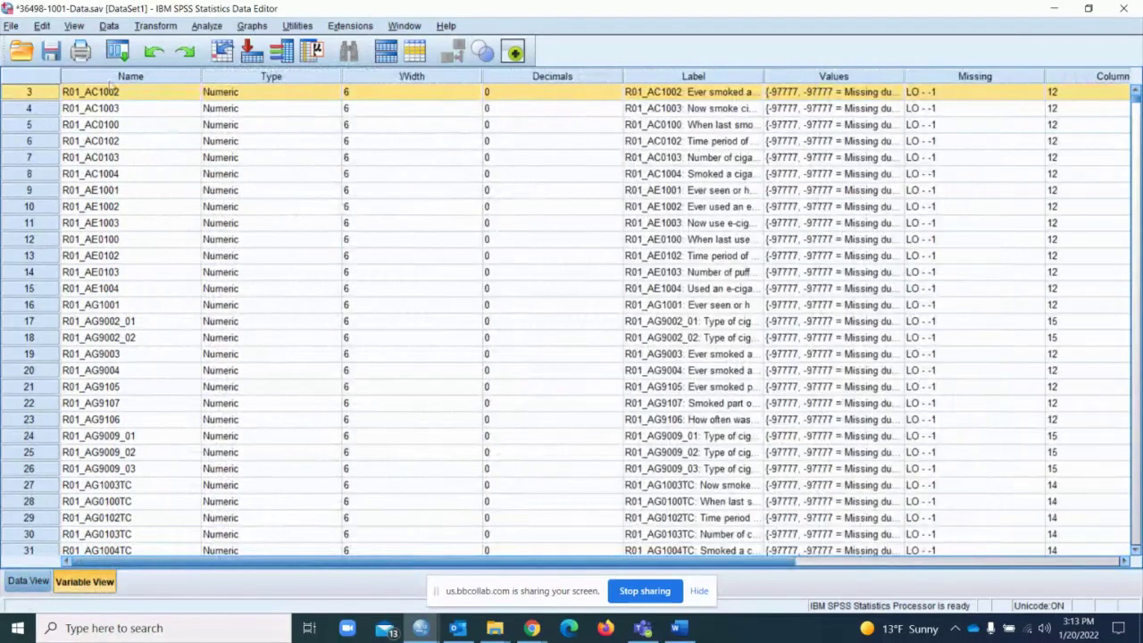
click(463, 224)
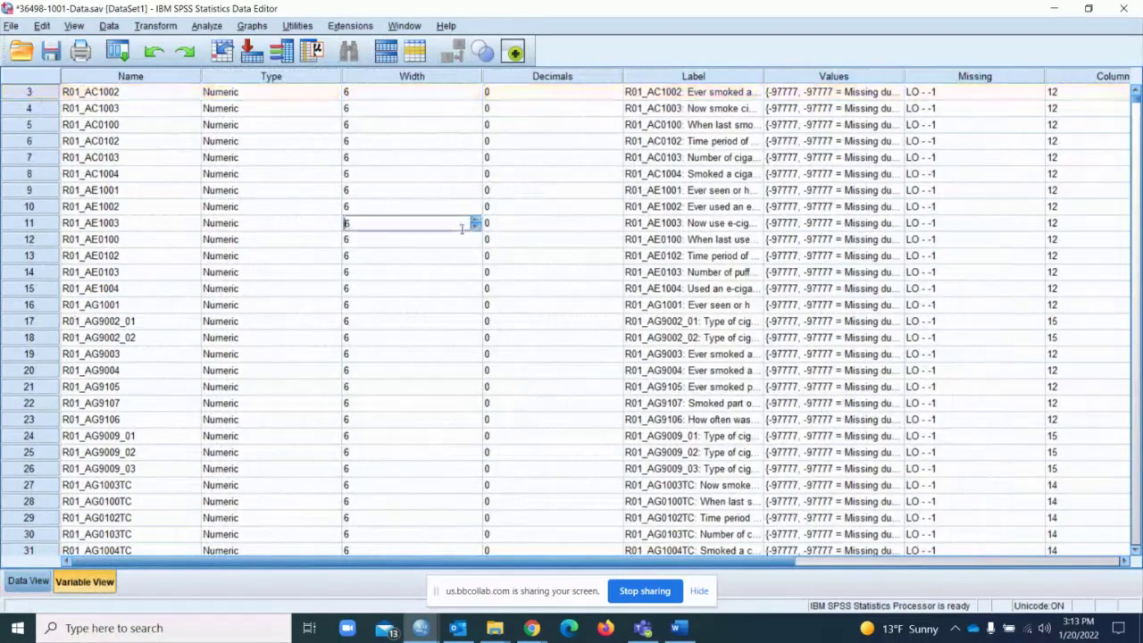
drag(764, 72, 963, 62)
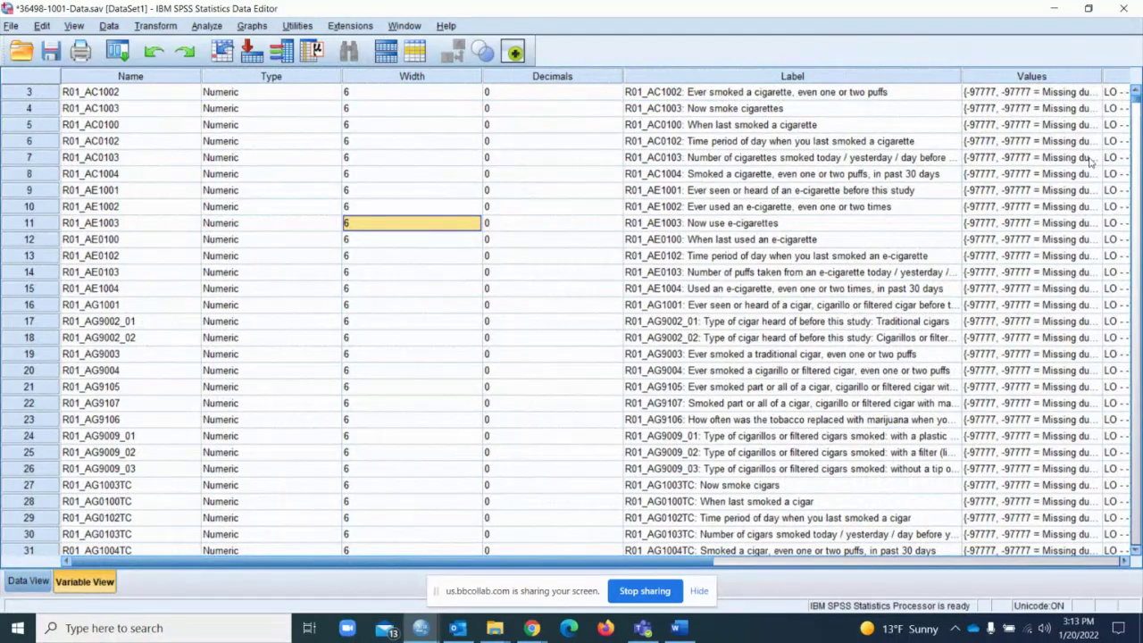
click(1097, 93)
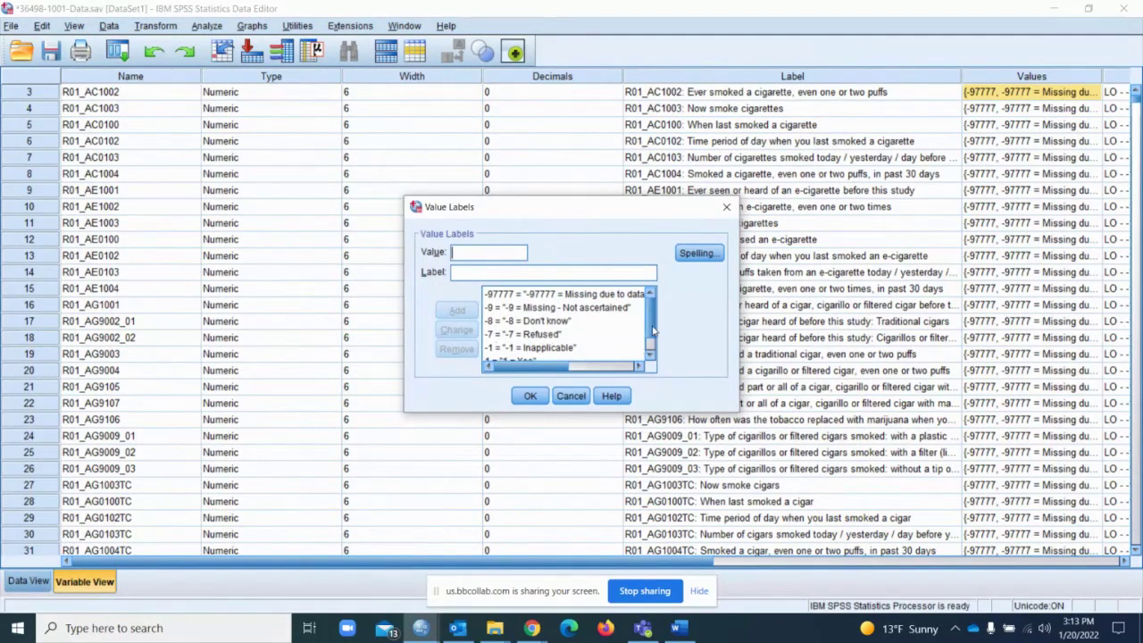
- Review the R01_AC1002 value labels (1 = Yes, 2 = No, -8 Don't know) and close them unchanged
click(651, 353)
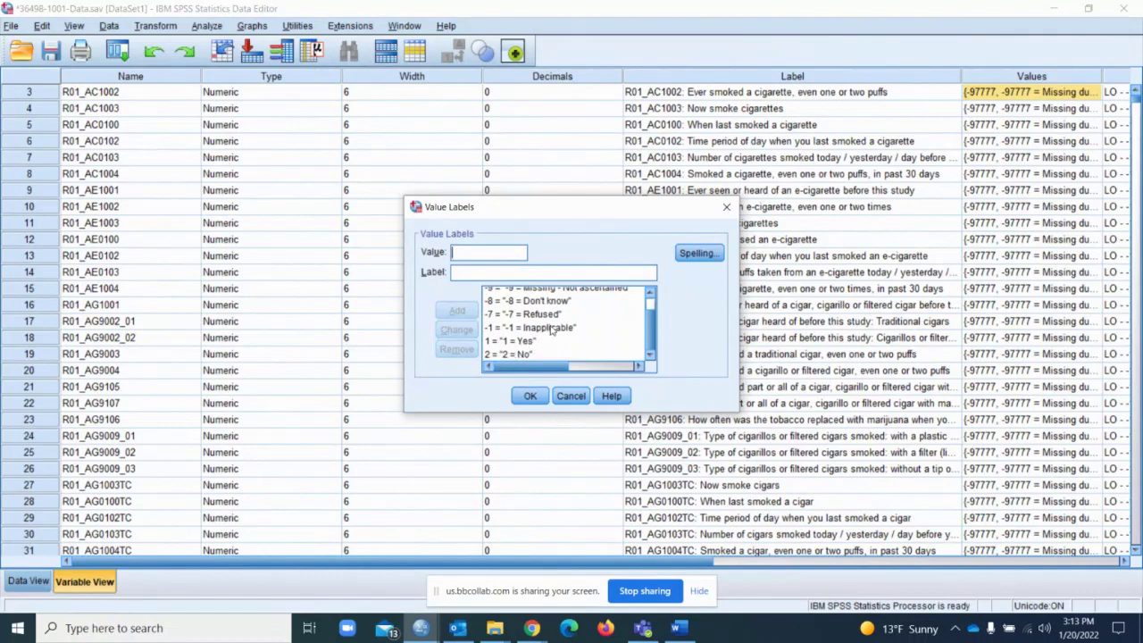
click(574, 305)
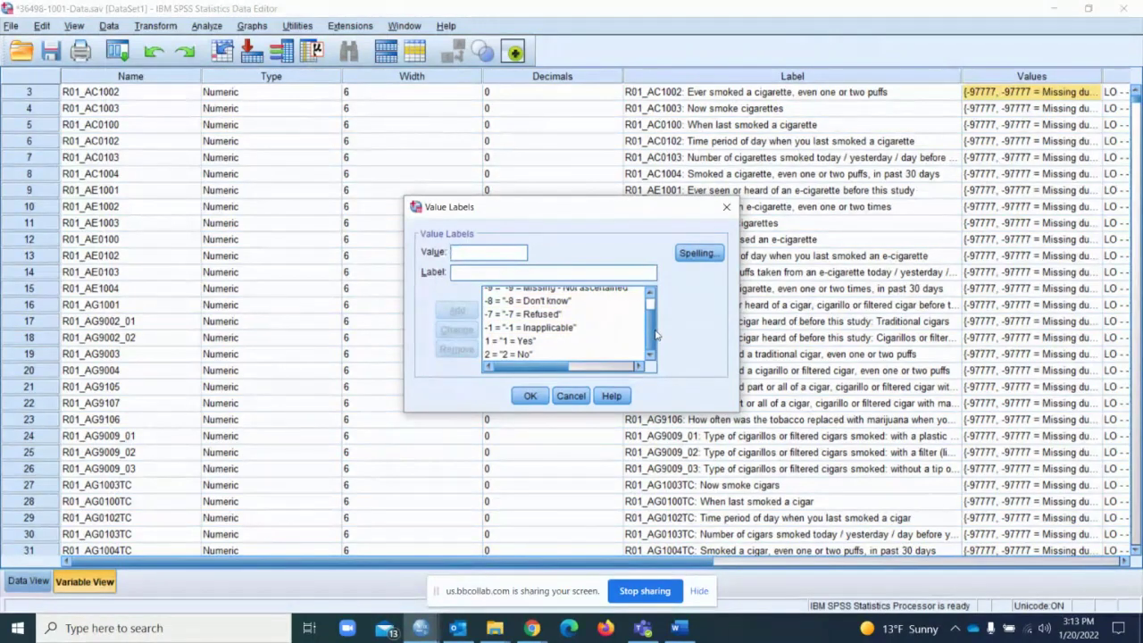
click(531, 396)
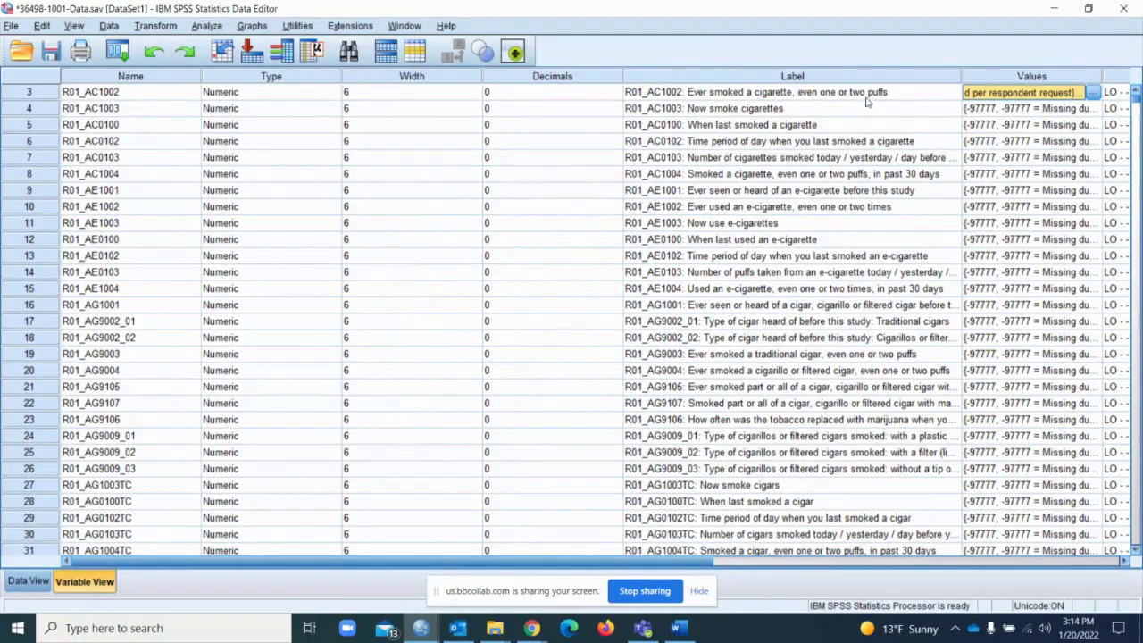
- Reopen the R01_AC1002 value labels, scroll through them, and close the window
click(1091, 92)
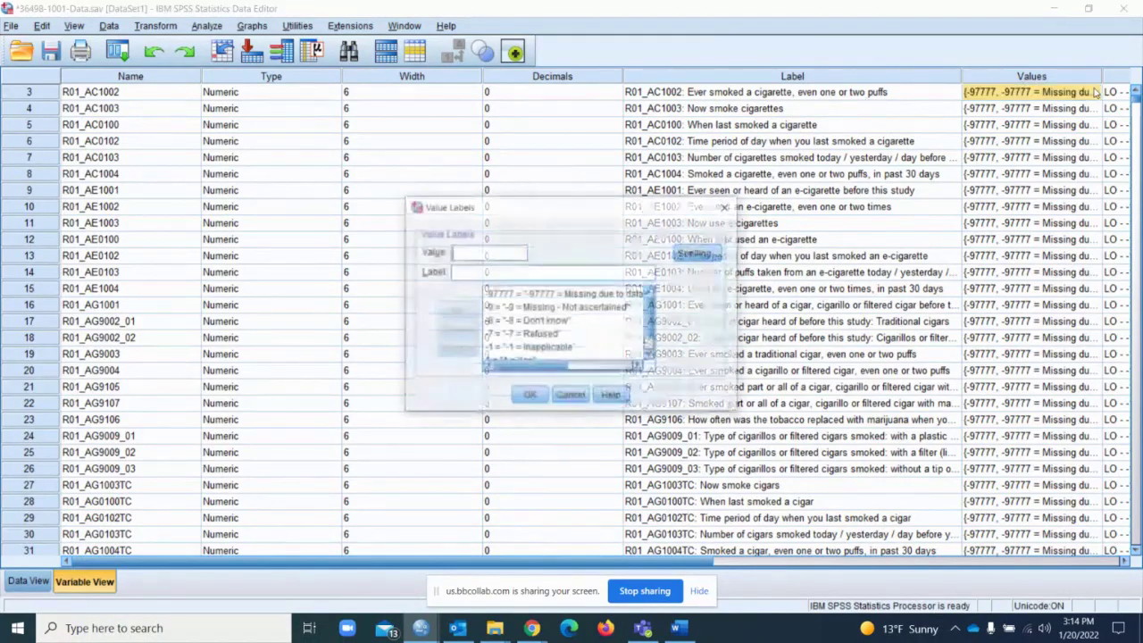
scroll(654, 315, down, 1)
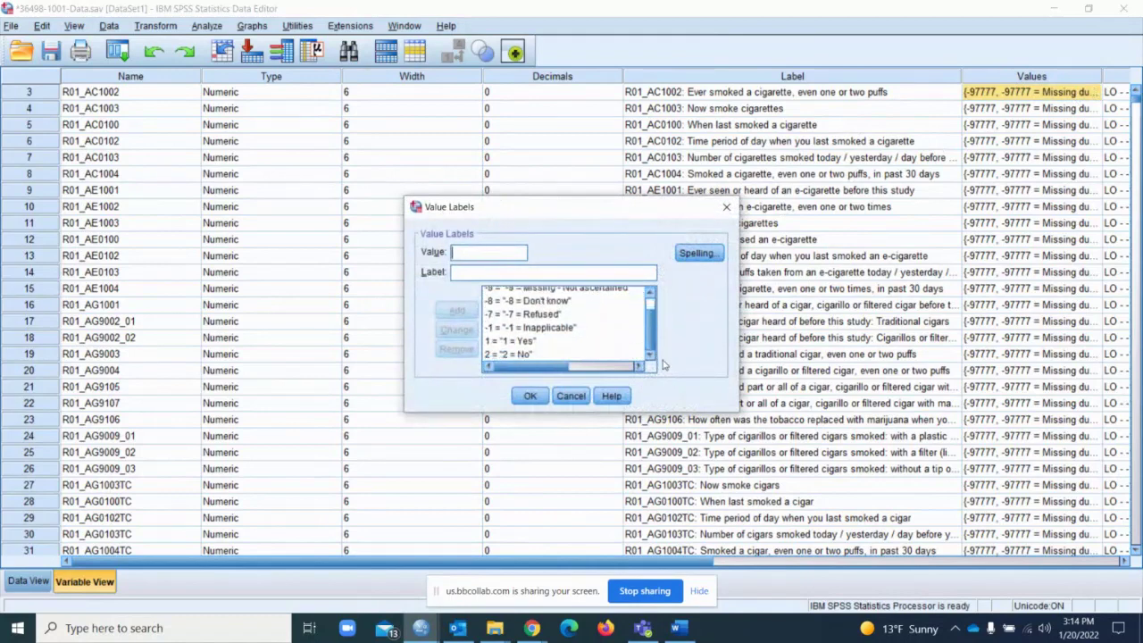
click(726, 208)
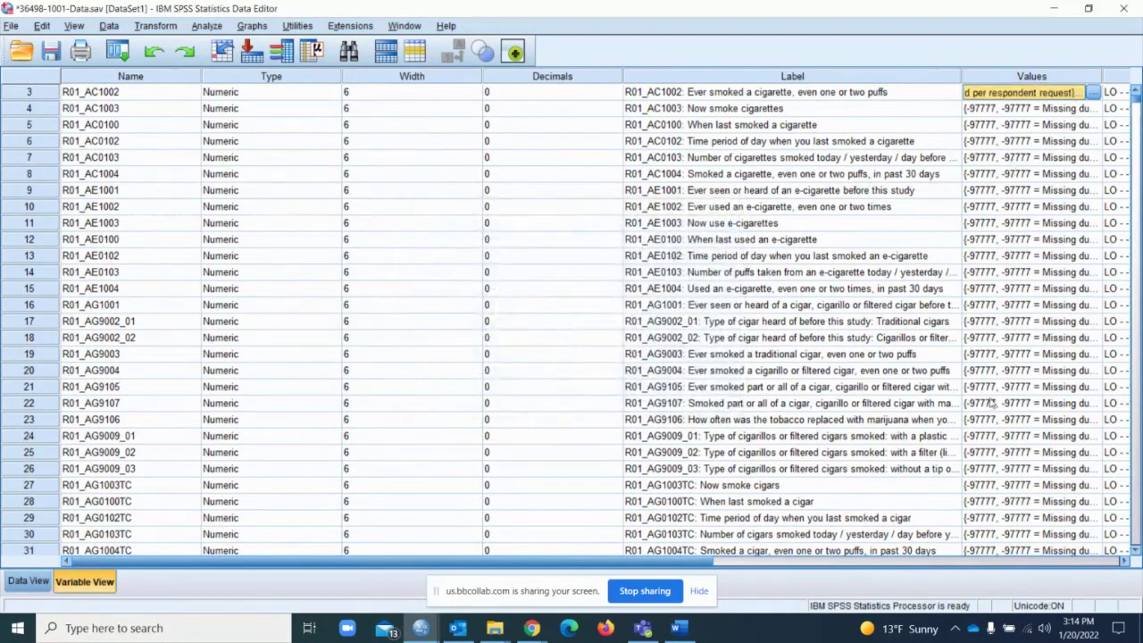
click(536, 629)
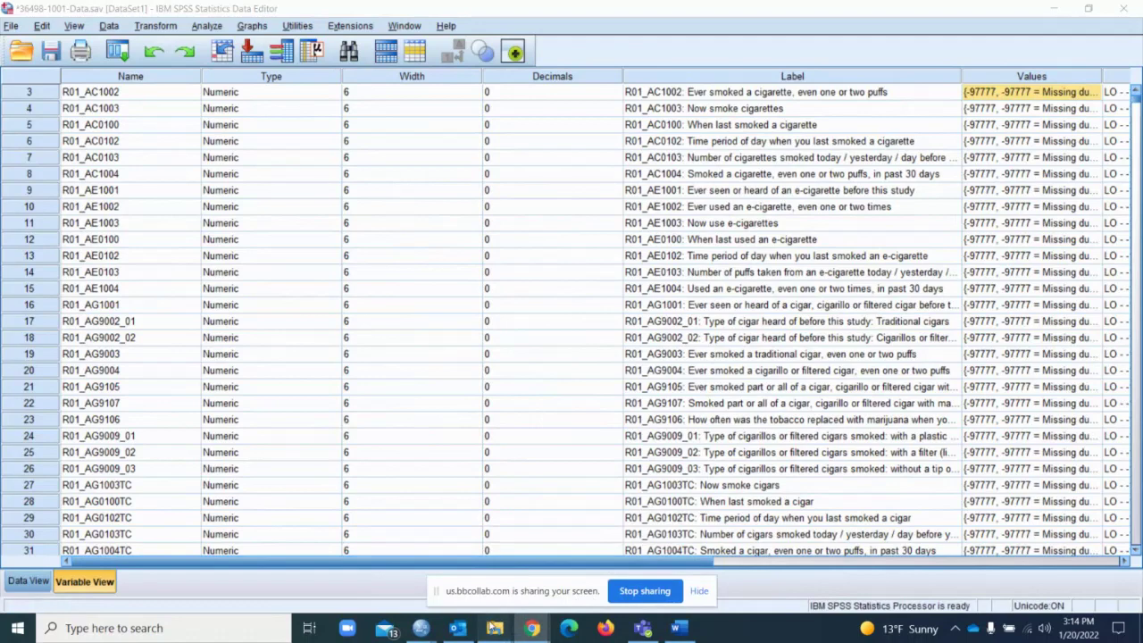
- Return to the DS1001 folder in File Explorer and open the 36498-1001-Codebook PDF
mouse_move(495, 627)
click(675, 576)
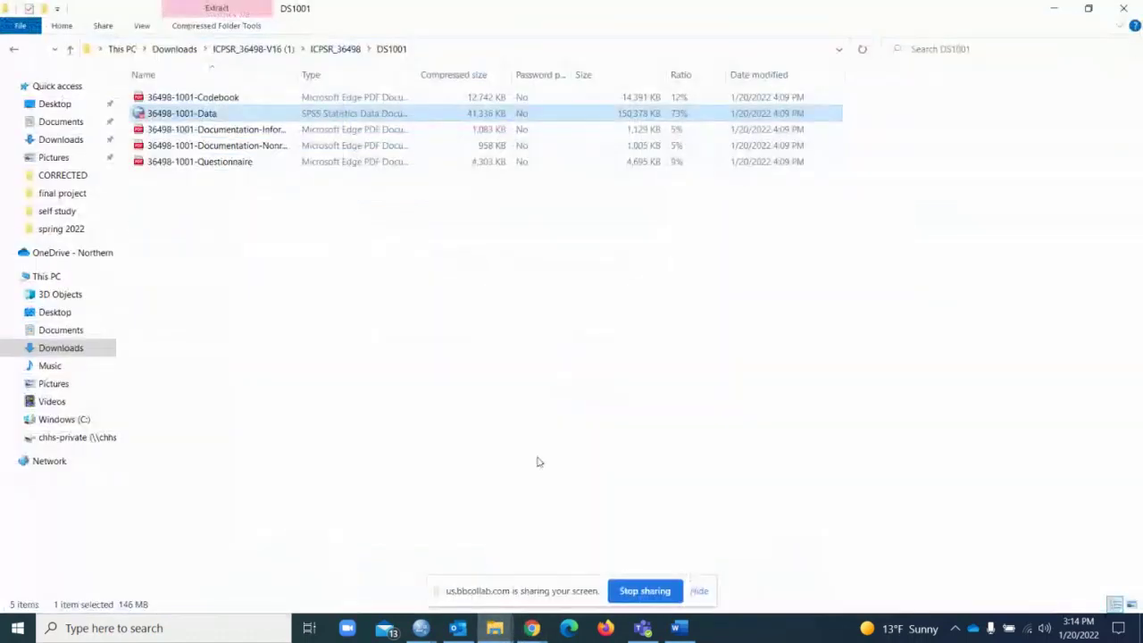
click(227, 100)
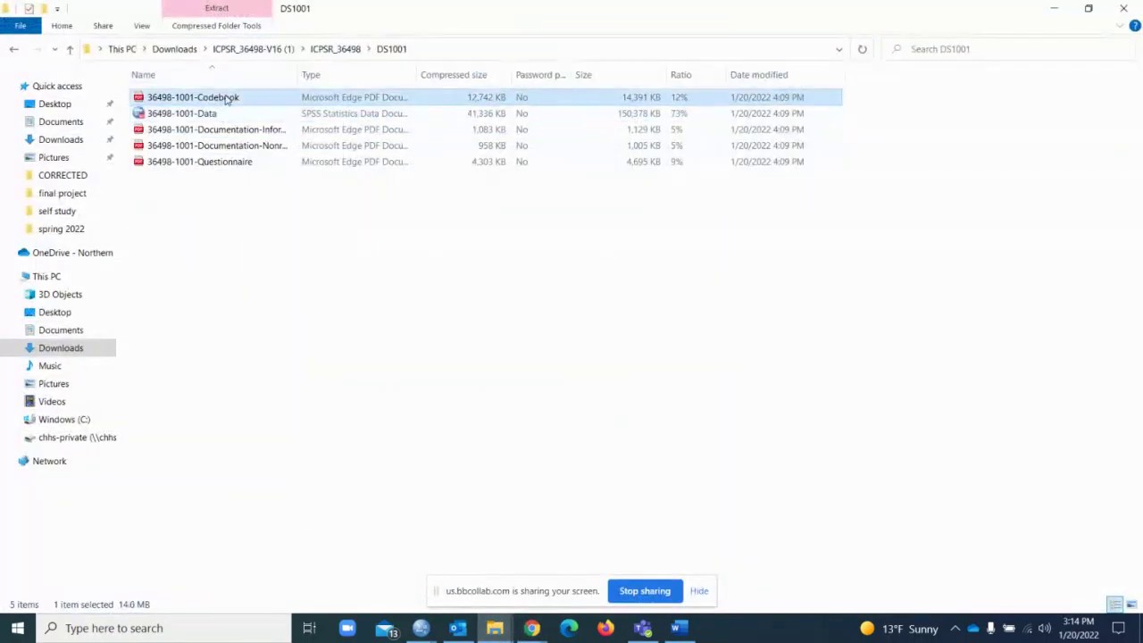